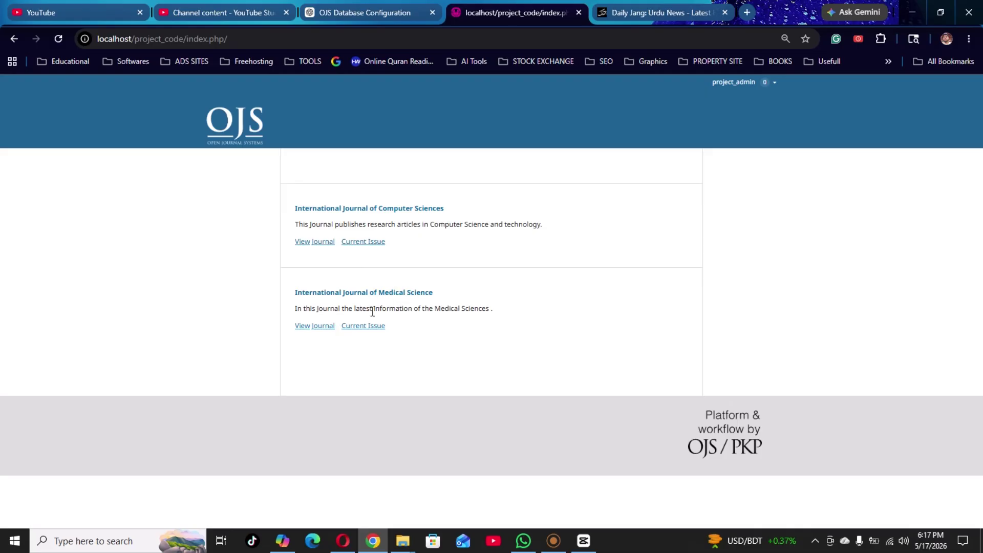
Open the International Journal of Medical Science home page from the site index.
left_click(313, 336)
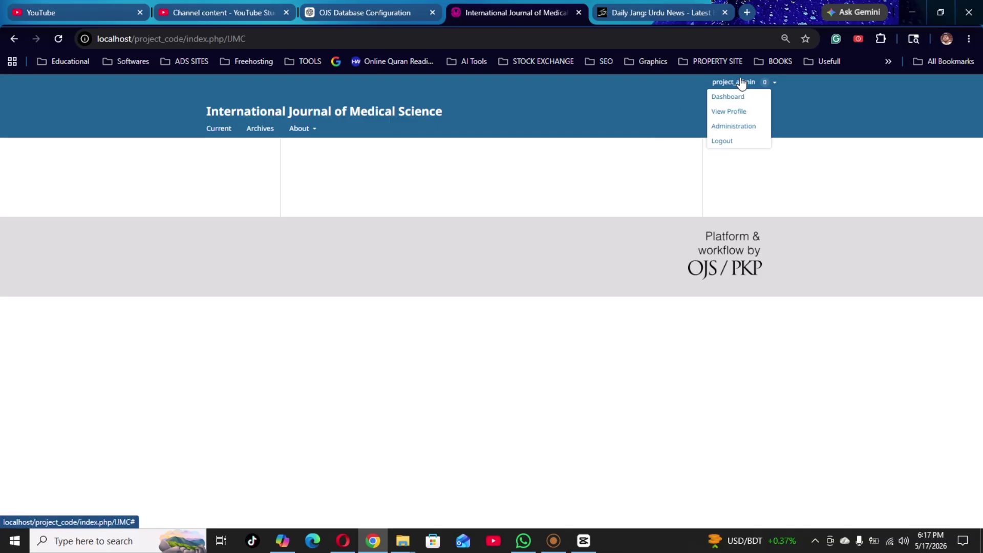
Go to the Medical Science dashboard, collapse Editor Dashboard and expand the Settings categories.
left_click(751, 97)
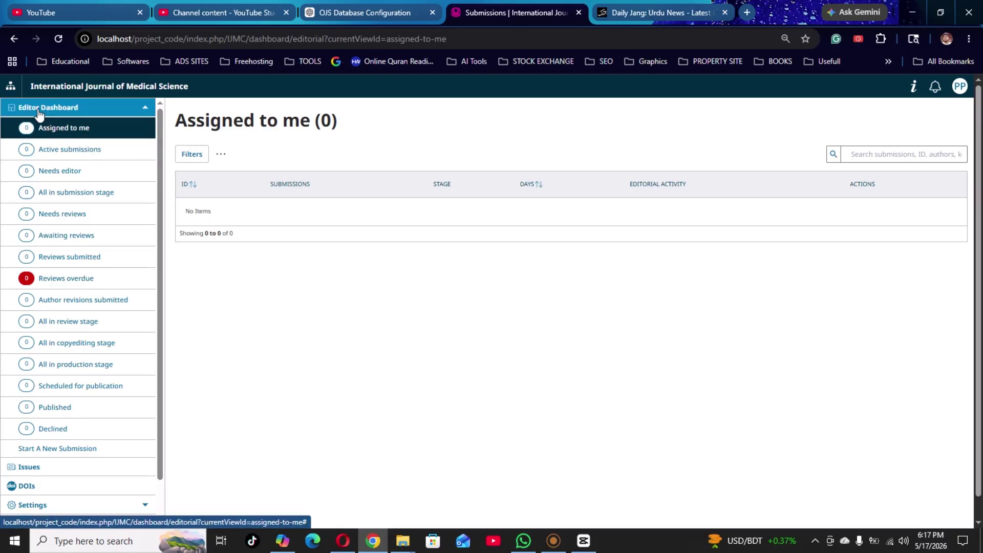
left_click(143, 110)
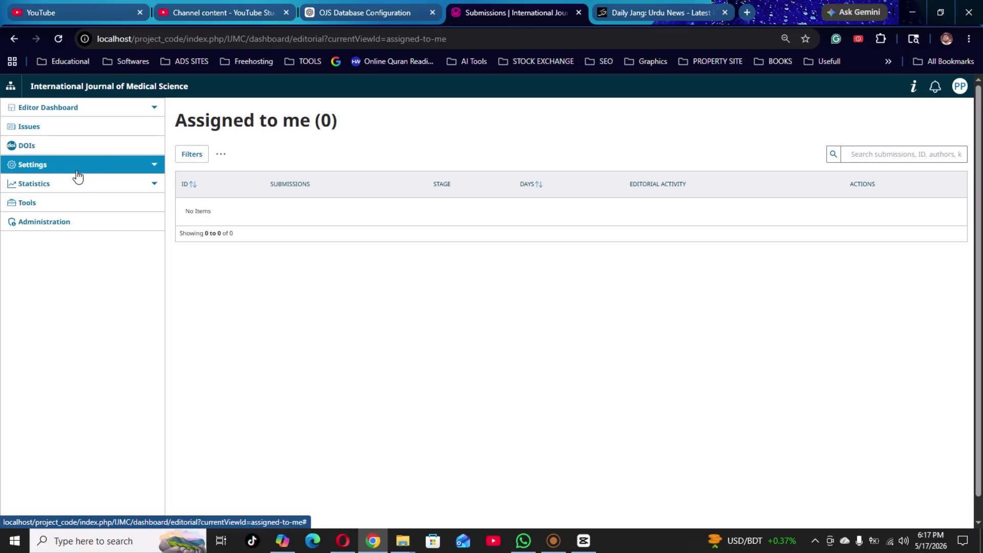
left_click(156, 170)
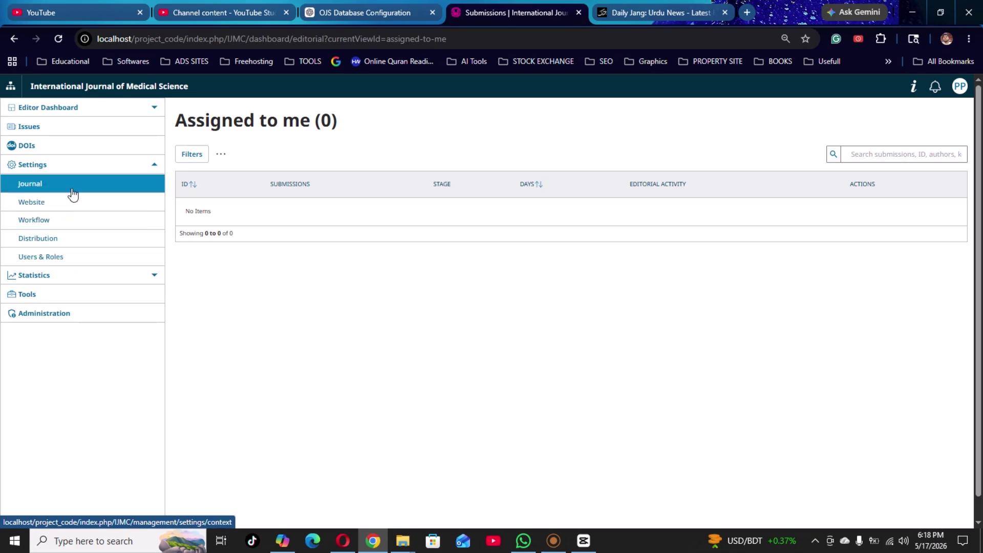
Enter the publisher's name in the Publisher field of the journal settings.
left_click(73, 194)
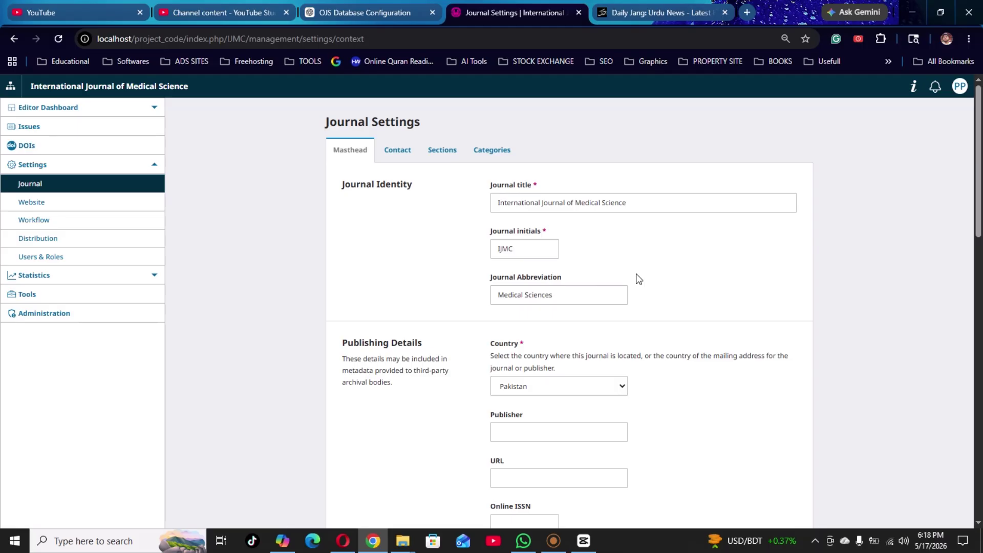
left_click(557, 432)
left_click(557, 432)
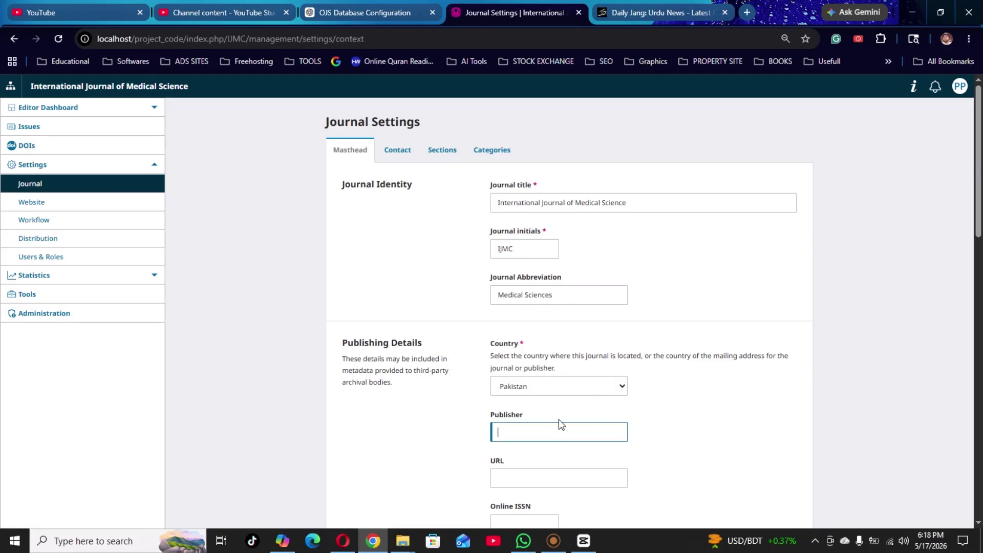
type("S")
key("BackSpace")
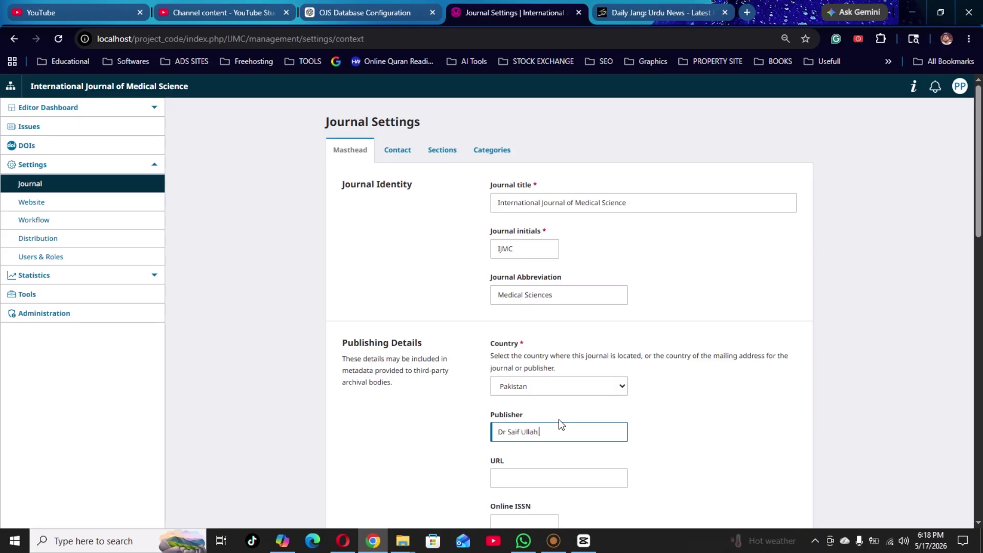
key("Tab")
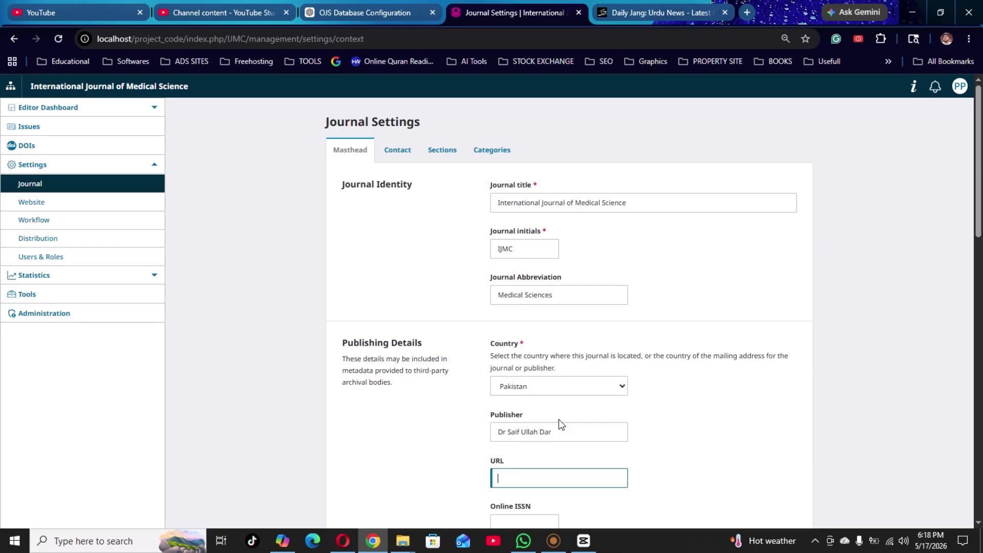
Display the Sections tab listing the journal's existing Articles section.
scroll(558, 417, "down", 3)
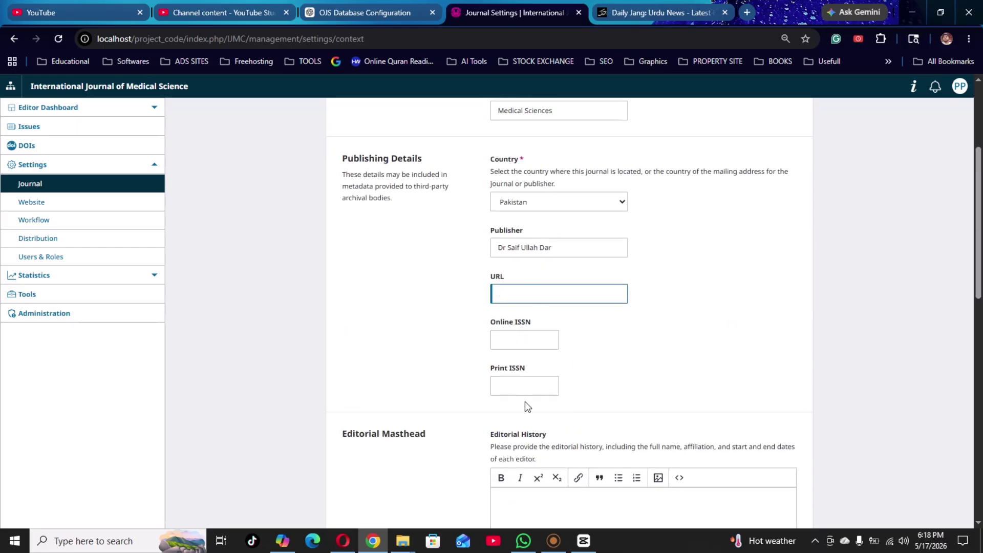
scroll(524, 412, "down", 1)
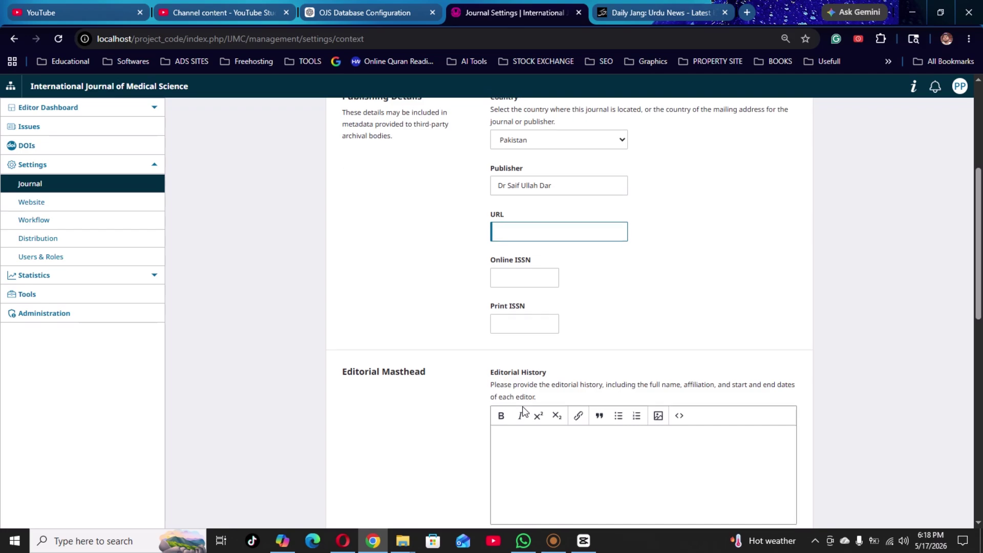
scroll(523, 411, "down", 2)
scroll(579, 389, "down", 4)
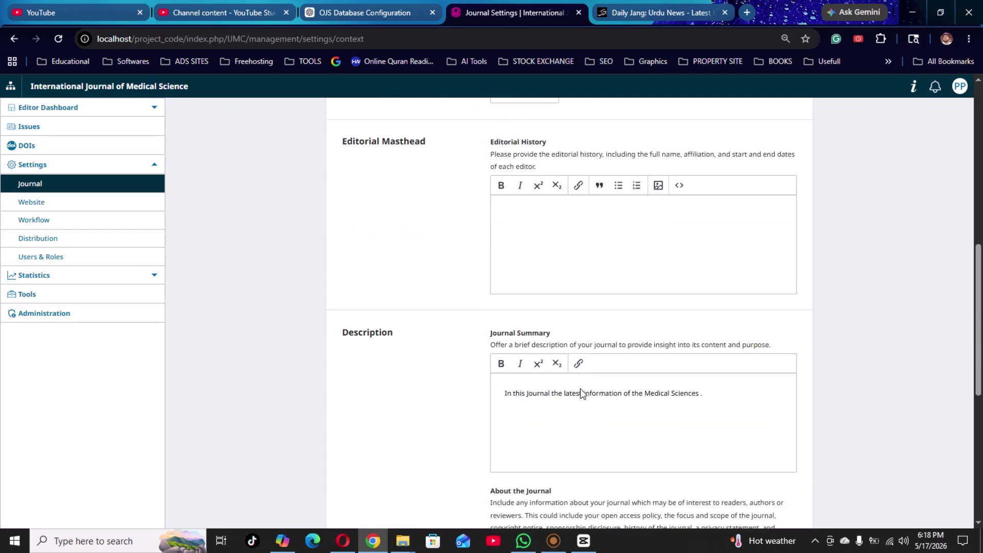
scroll(581, 394, "up", 5)
scroll(581, 394, "up", 5)
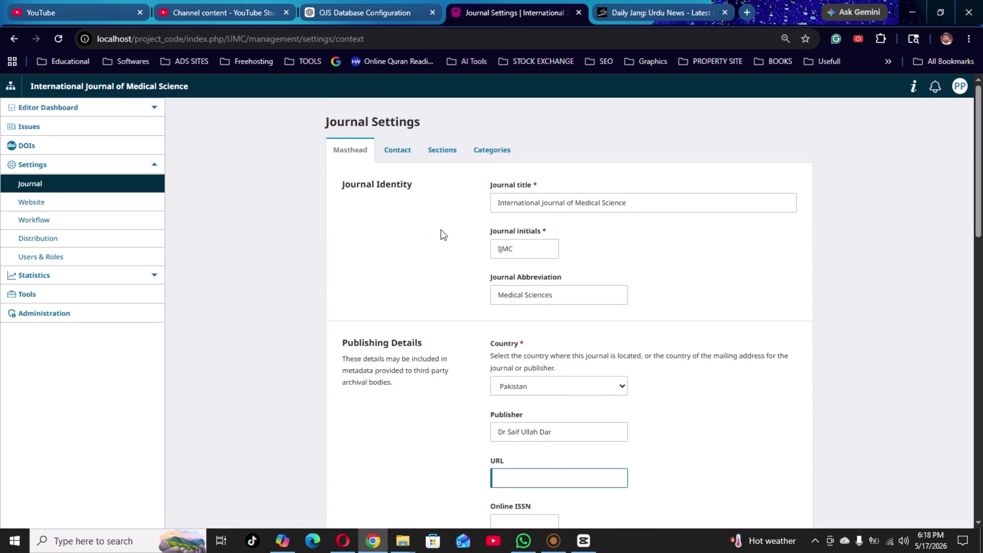
left_click(443, 163)
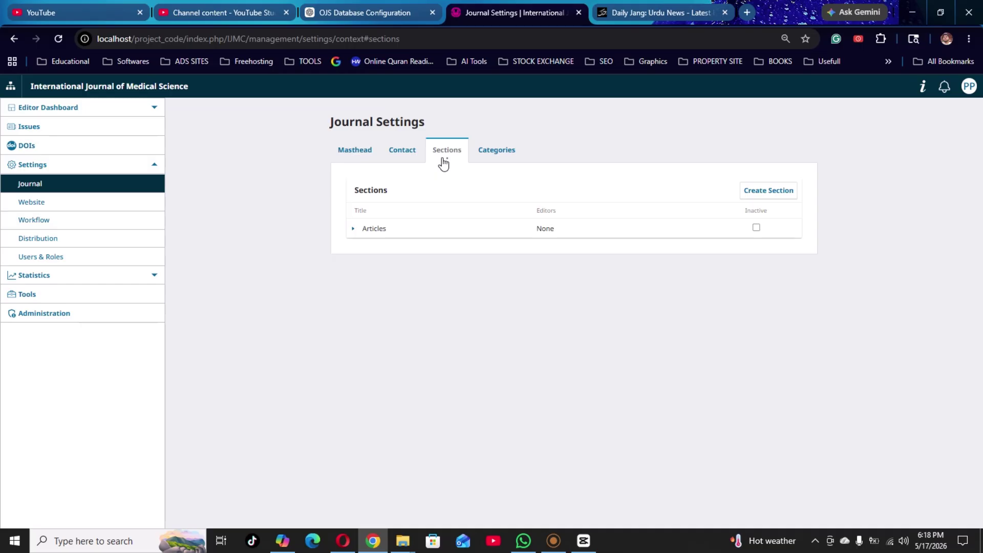
Start a new section titled 'Research Articles' with abbreviation 'RA'.
left_click(776, 193)
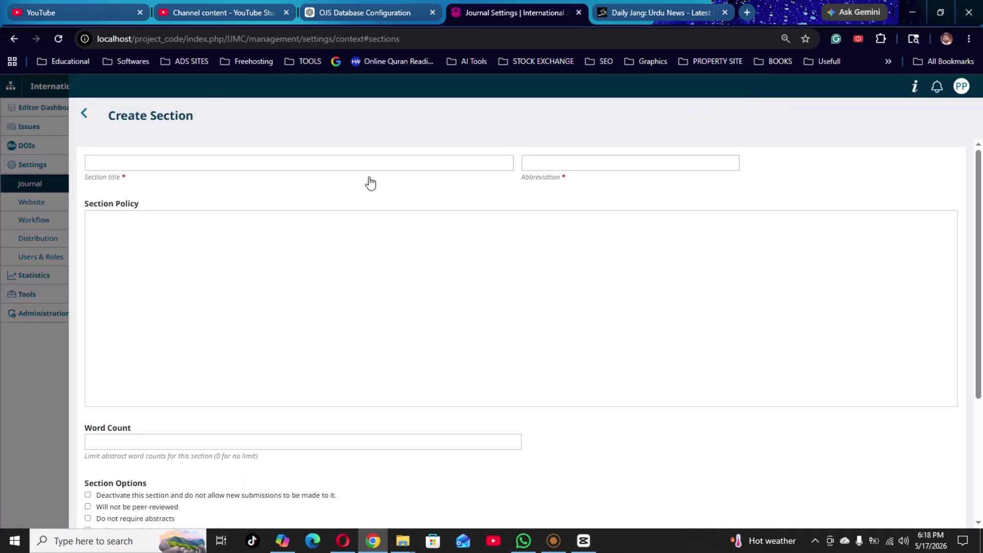
left_click(367, 163)
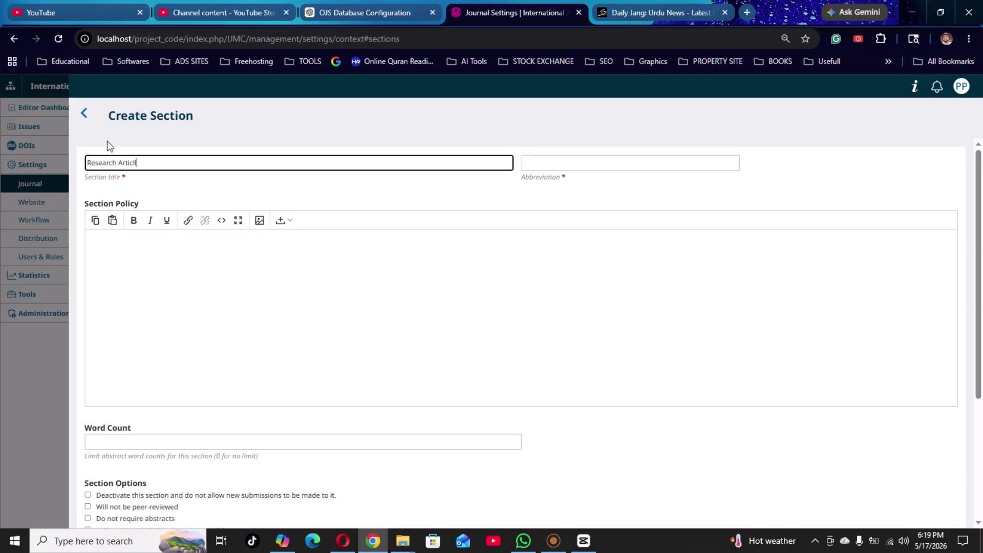
type("es")
key("Tab")
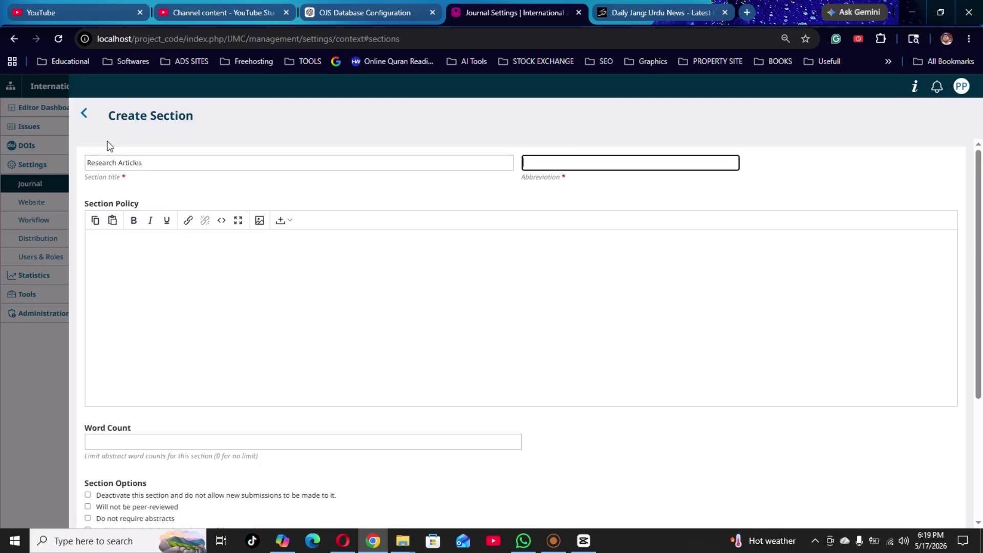
type("RE")
key("Tab")
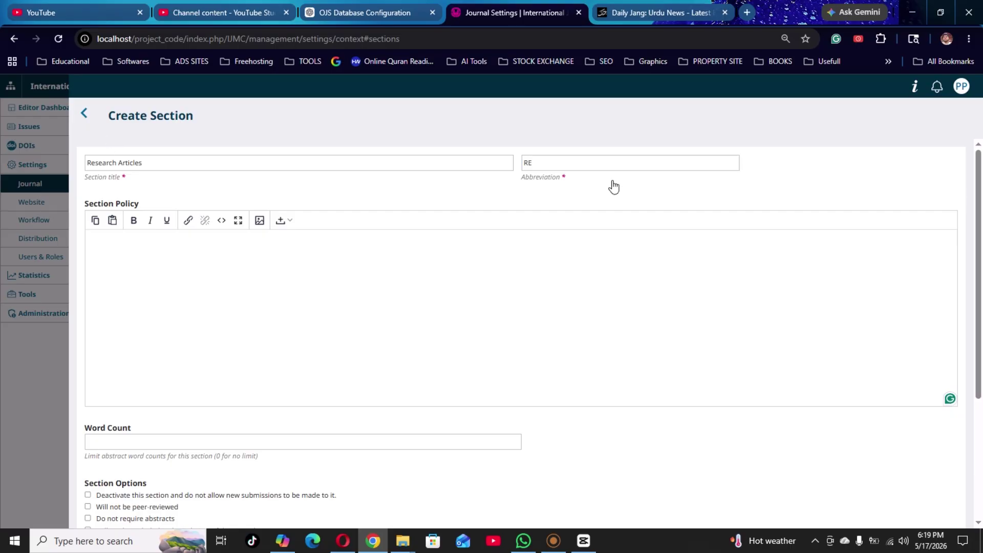
left_click(594, 156)
type("A")
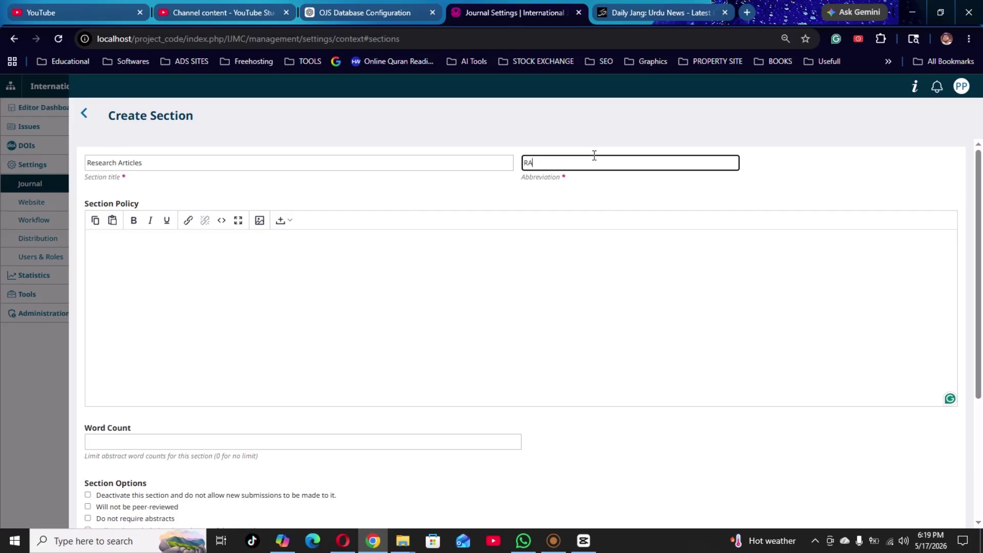
key("Tab")
Write a section policy about publishing the latest original authenticated medical papers.
type("In this ")
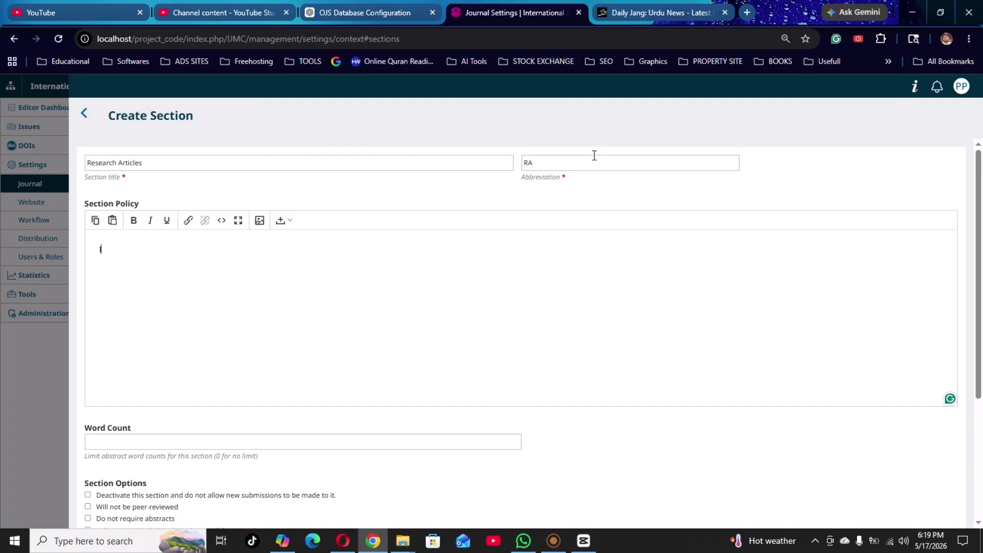
type("Journal we will pulbi")
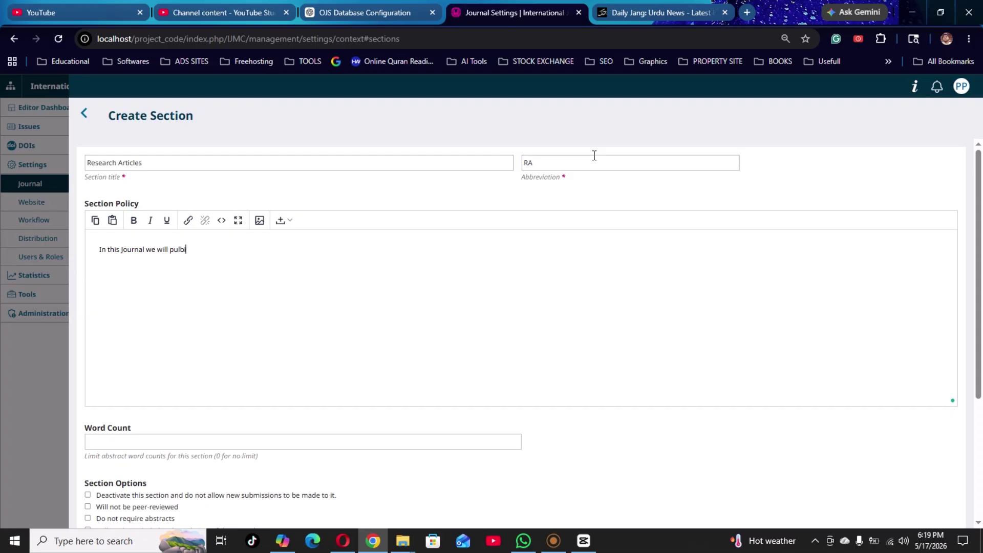
type("shed the la")
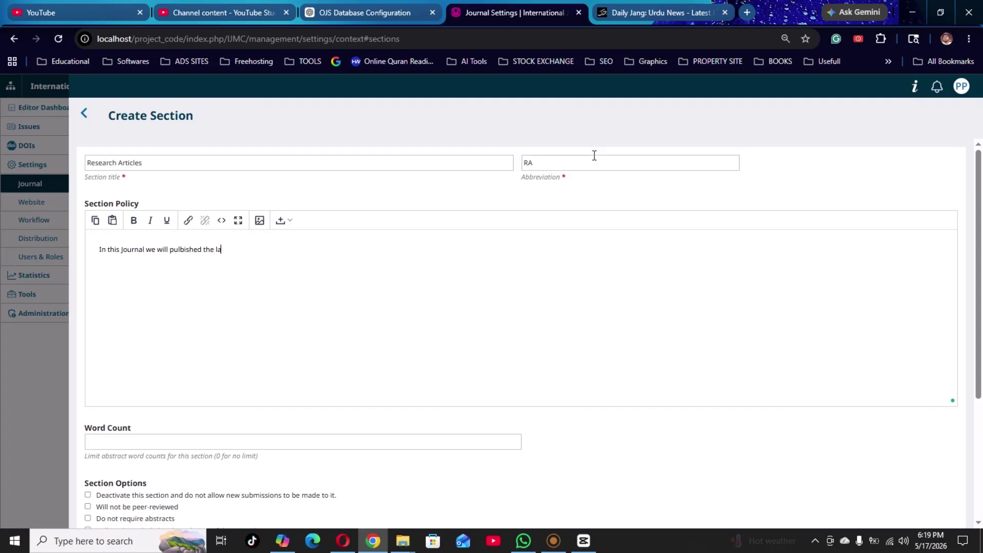
type("test and orignal authenti")
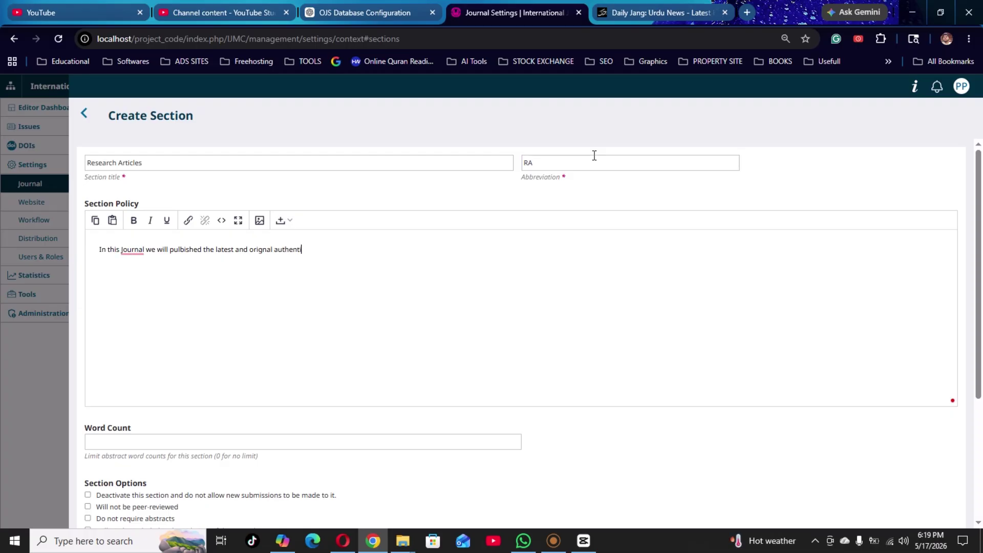
type("cated Medical related papers")
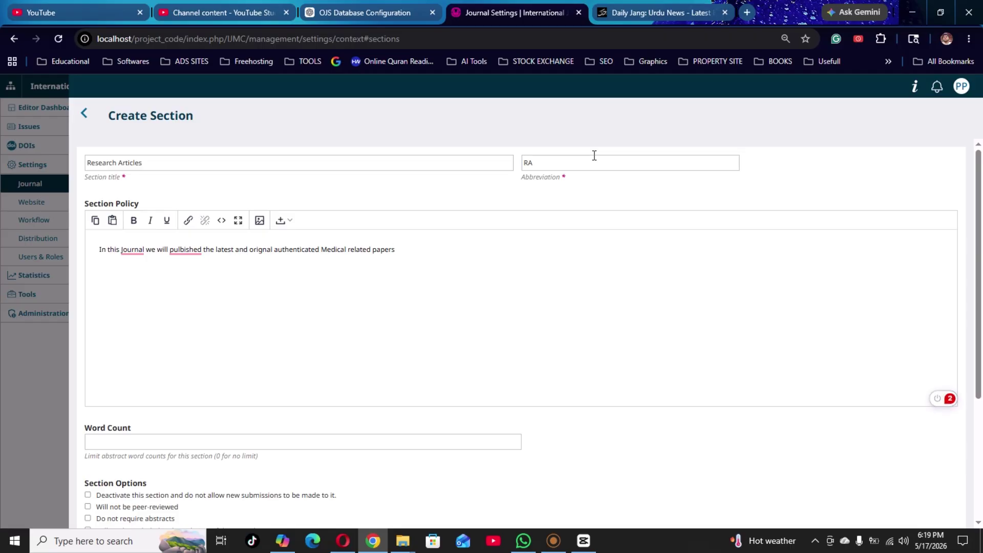
left_click(462, 439)
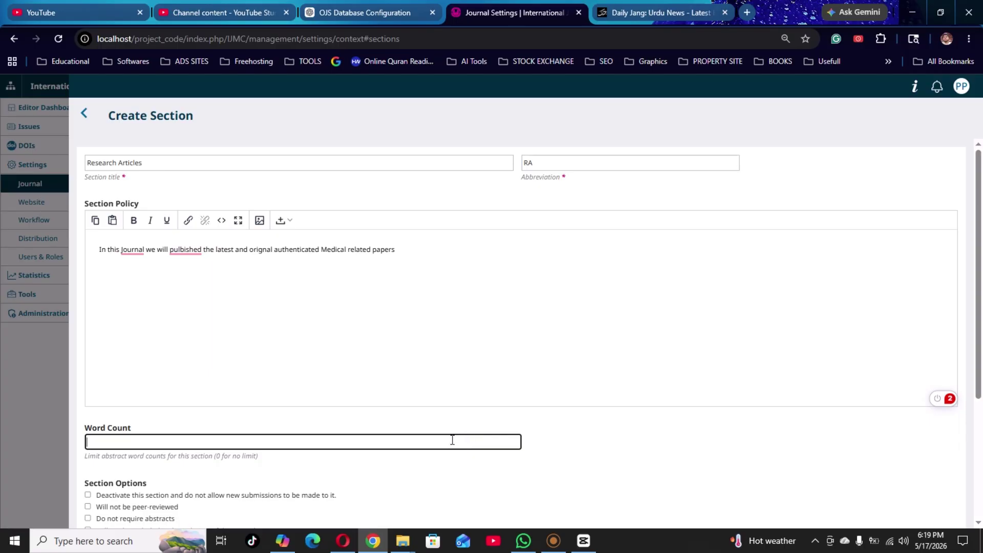
Set an 8000-word abstract limit, no peer review, no required abstracts, and save Research Articles.
type("8000")
key("Tab")
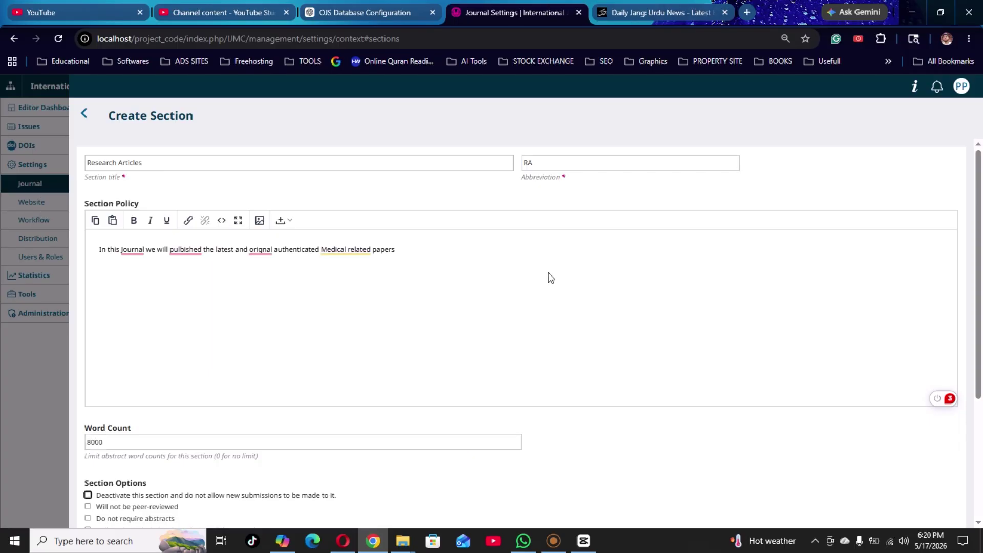
scroll(548, 278, "down", 4)
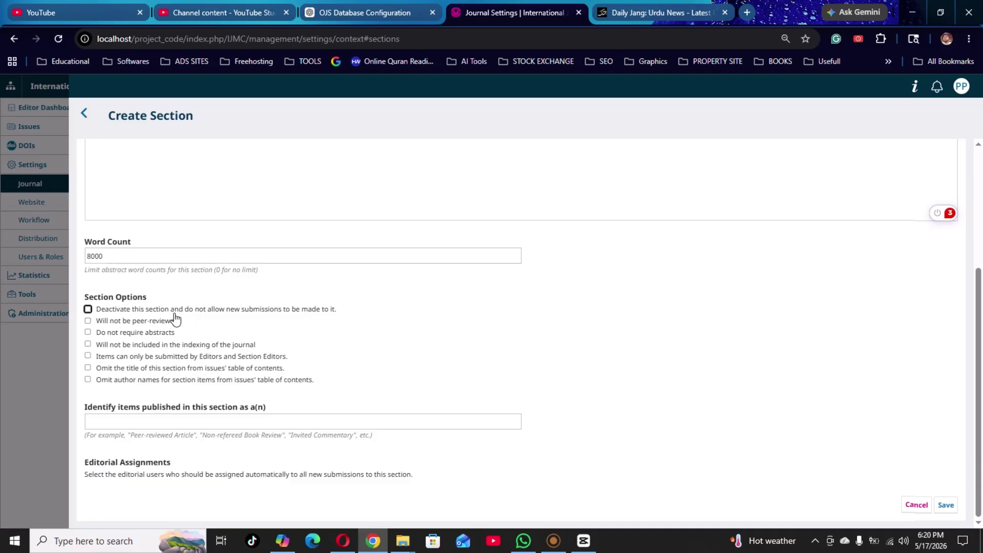
left_click(141, 322)
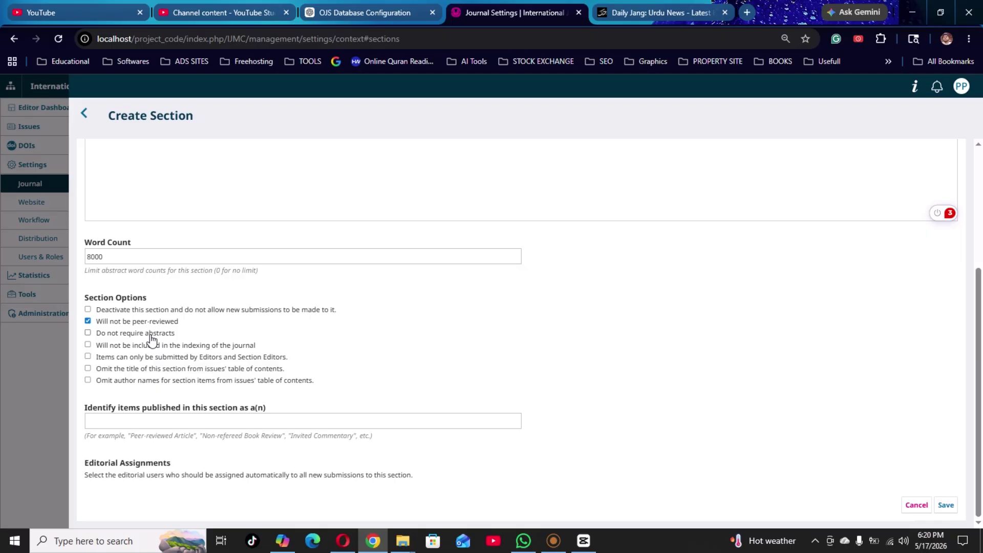
left_click(151, 335)
left_click(954, 505)
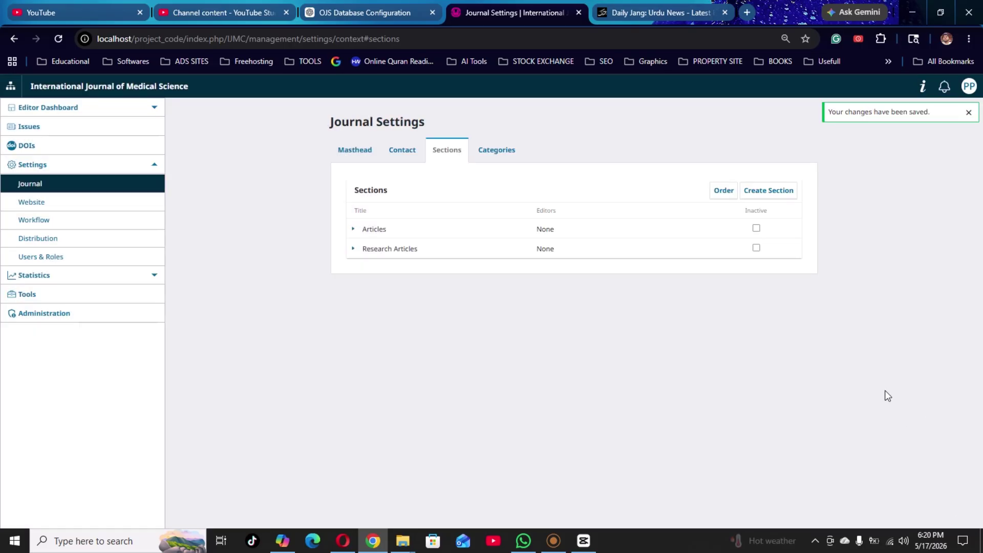
left_click(757, 196)
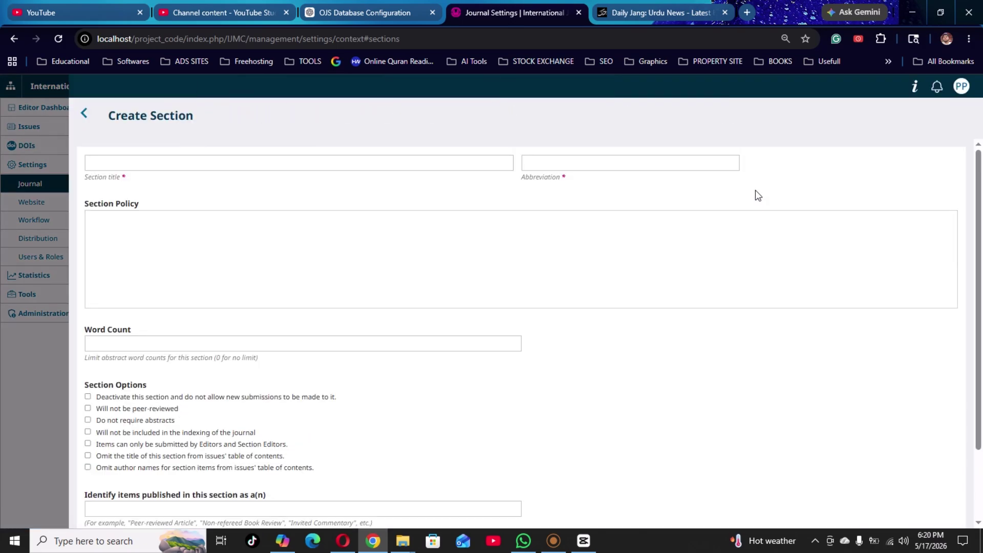
Enter title 'Review Articles', abbreviation 'REV', and a policy that articles are reviewed only twice.
left_click(275, 163)
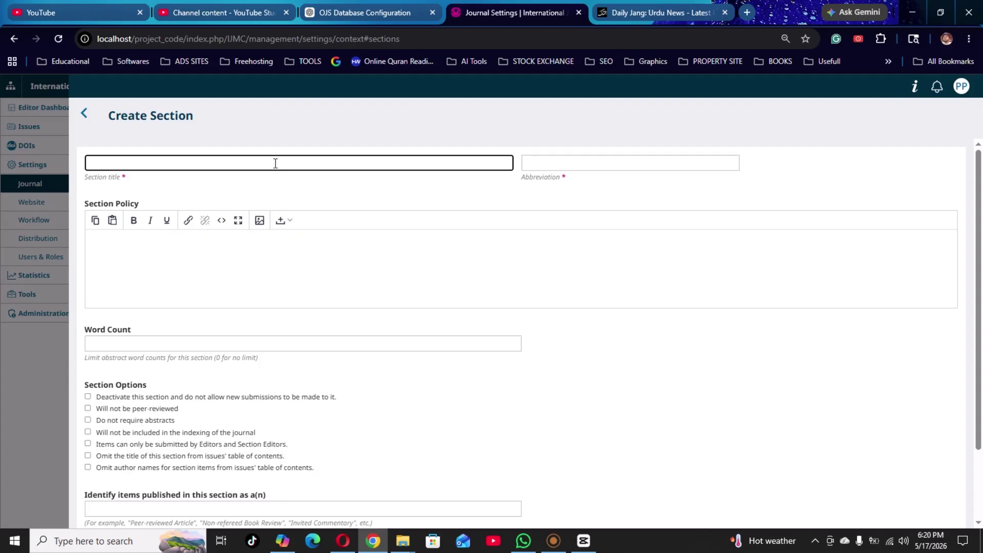
type("Review Articles")
key("Tab")
type("RE")
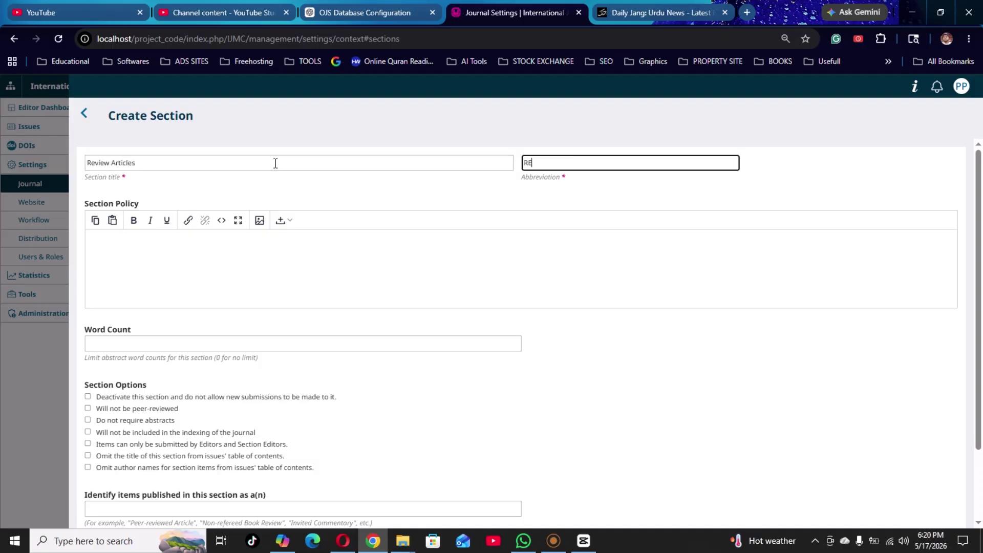
key("Tab")
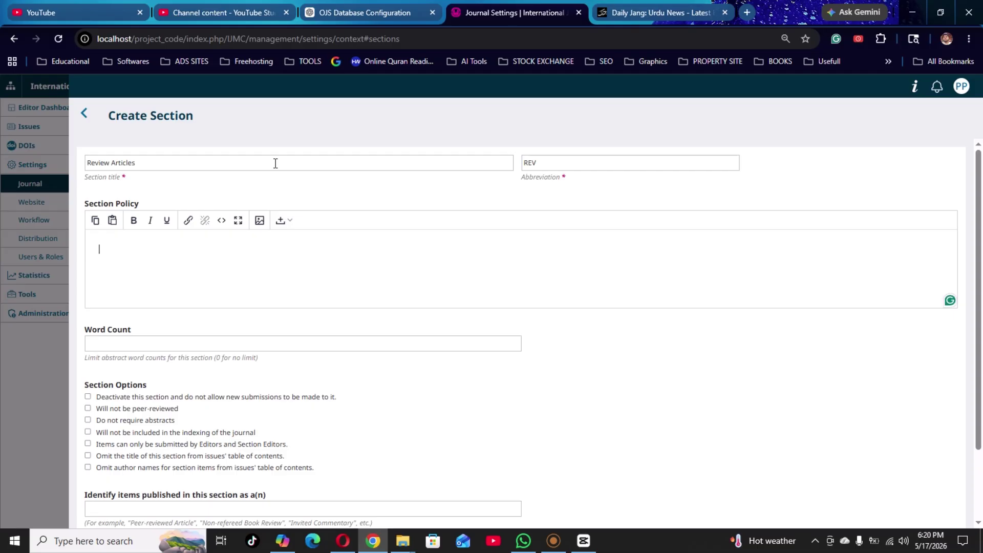
type("In")
type("lea")
type("se noted")
left_click(275, 163)
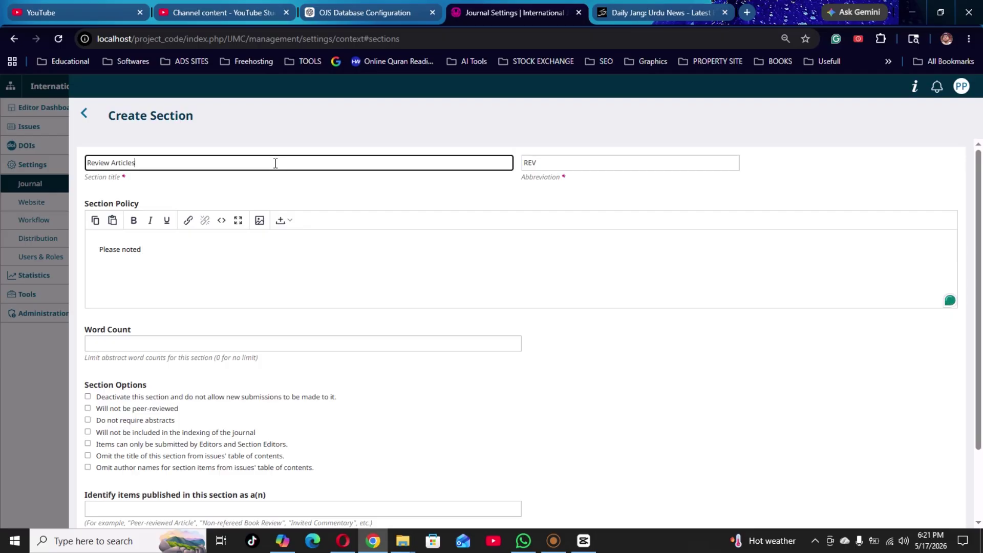
left_click(199, 264)
key("BackSpace")
type("th")
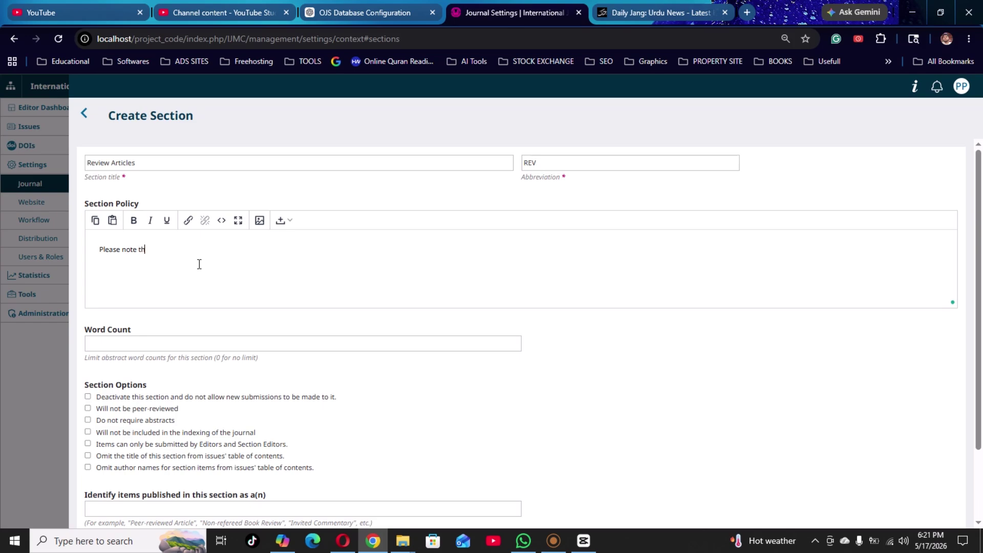
type("at the articles will be review only 2 times.")
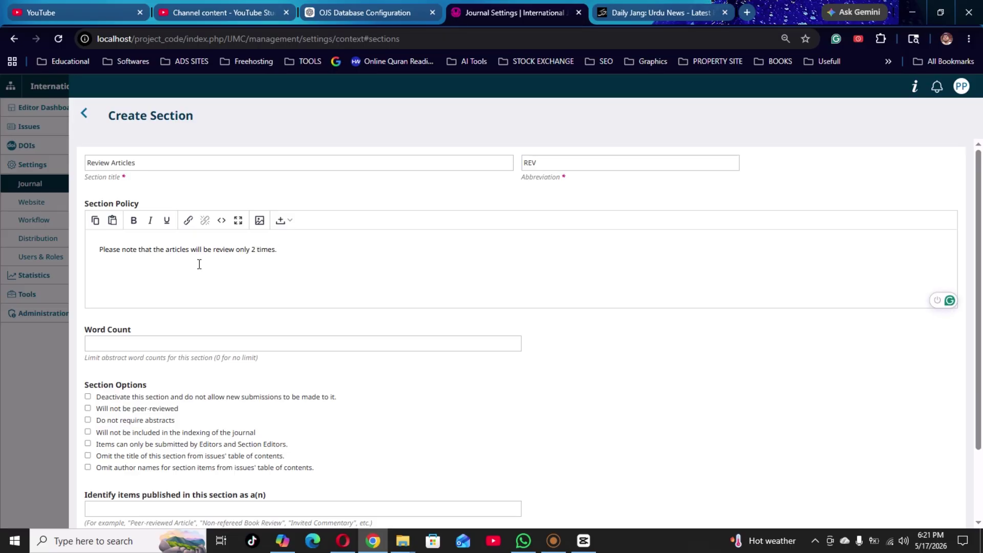
Set a 5000-word abstract limit and save the Review Articles section.
left_click(217, 343)
type("5000")
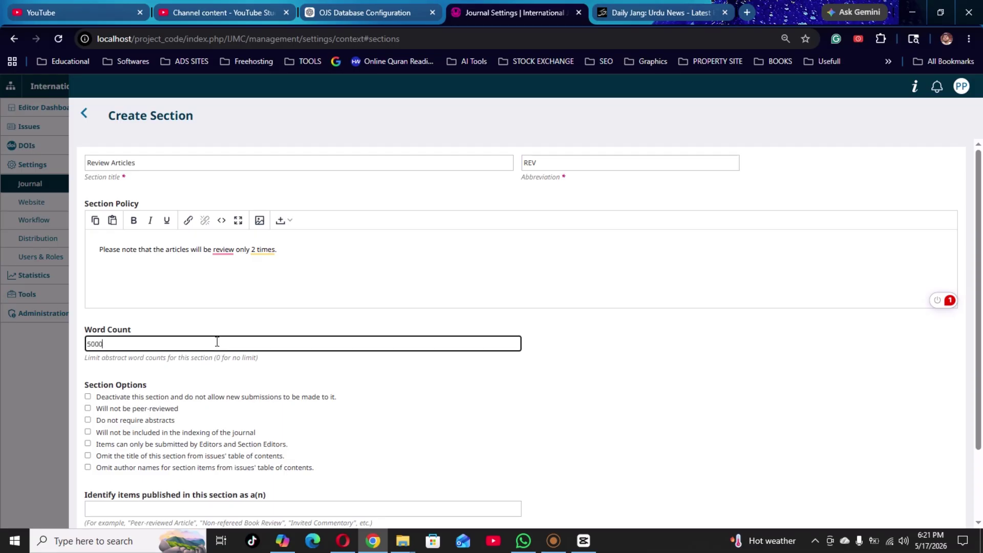
scroll(219, 401, "down", 2)
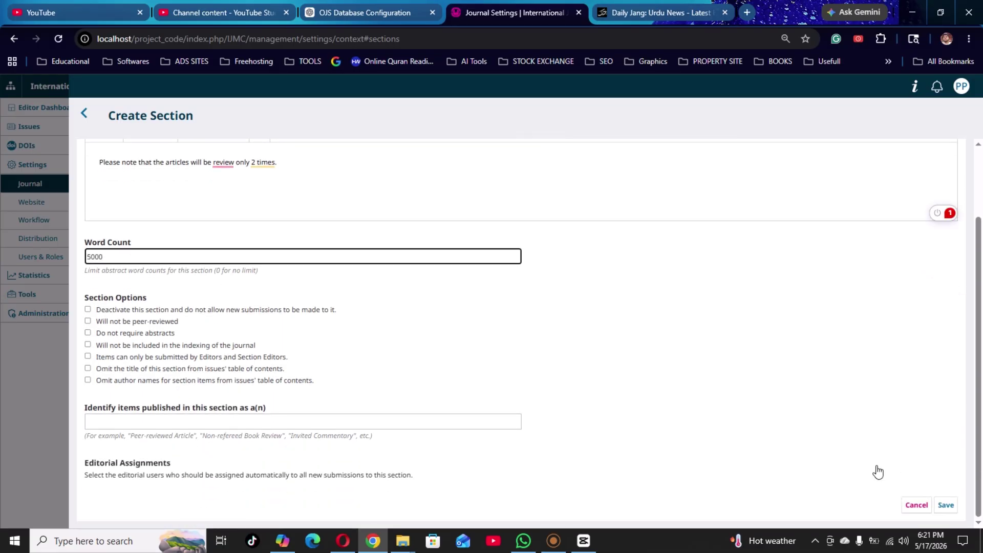
left_click(944, 508)
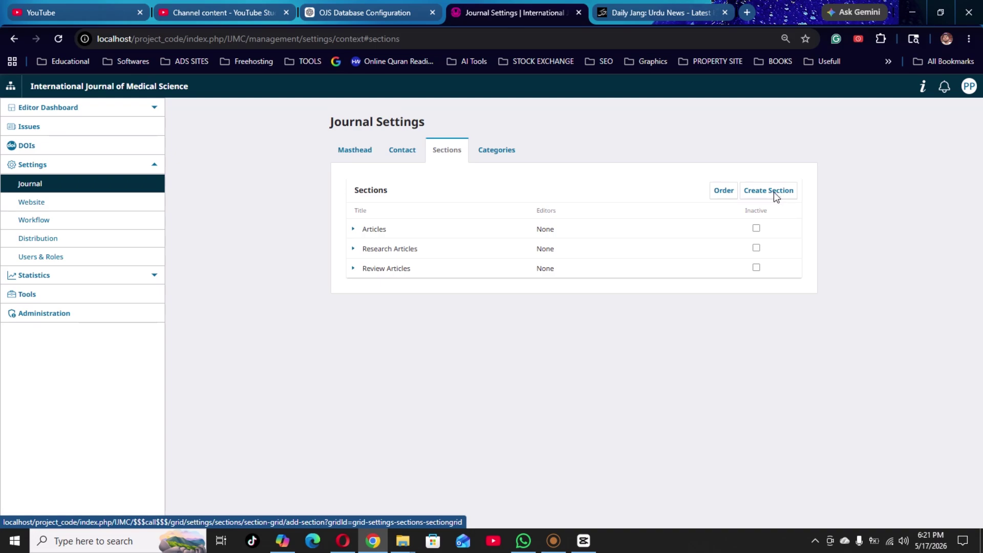
Start a new section titled 'Case Reports' with abbreviation 'CS'.
left_click(773, 192)
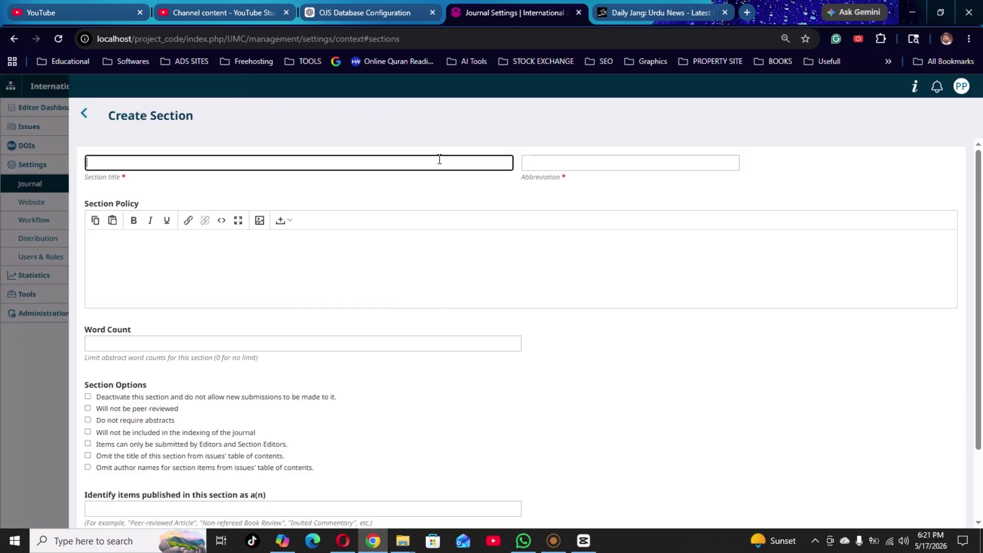
type("CAse Reports")
key("Tab")
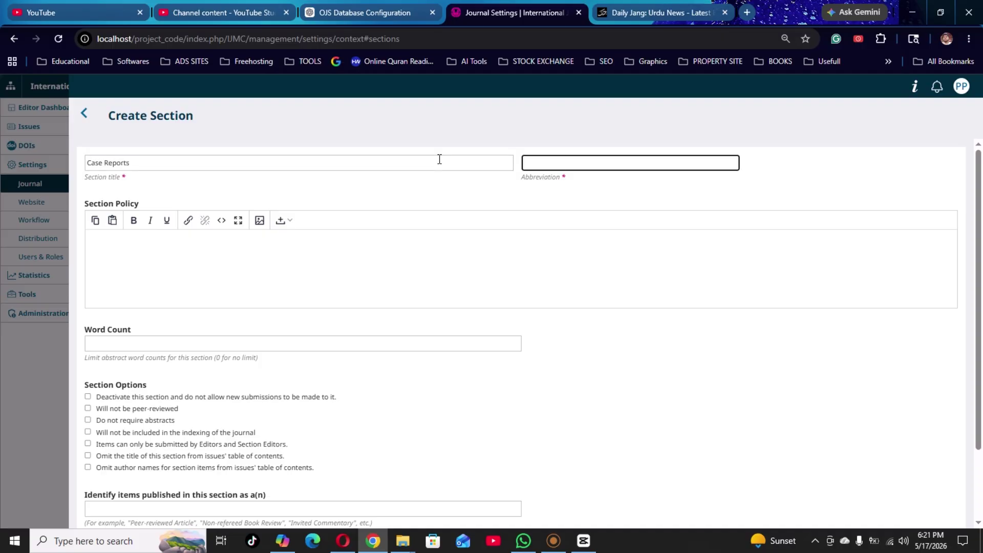
type("CS")
key("BackSpace")
type("S")
key("Tab")
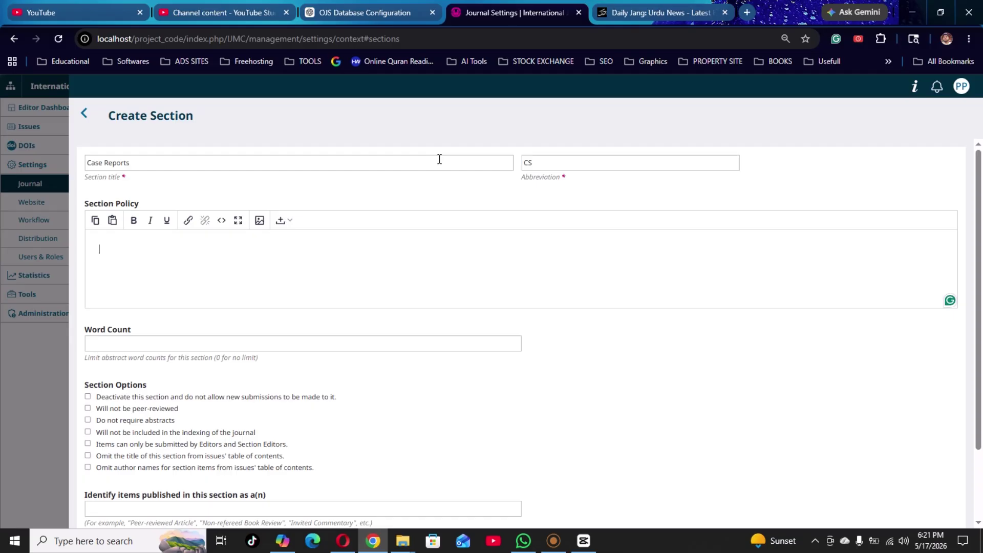
Write a policy accepting only case reports from government hospitals.
left_click(440, 159)
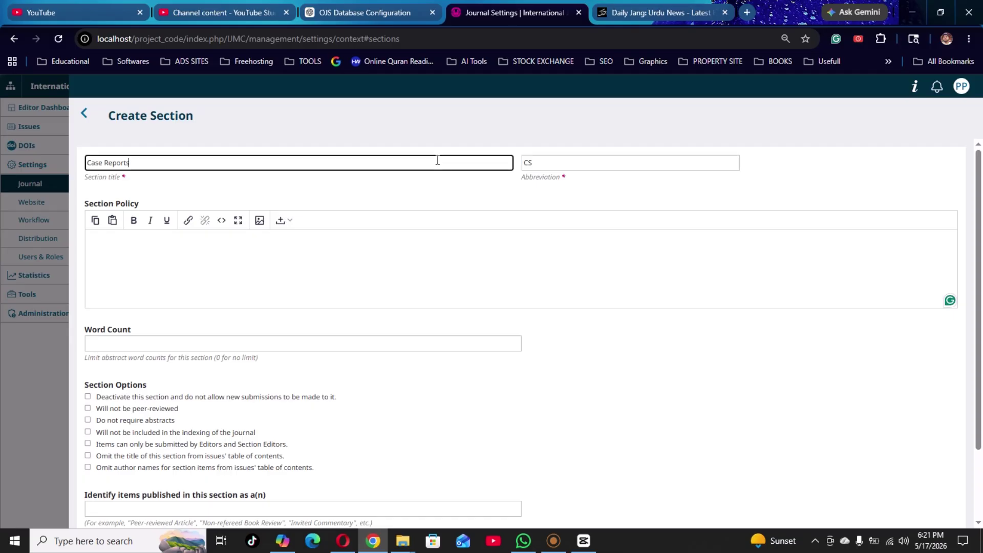
left_click(333, 285)
type("You")
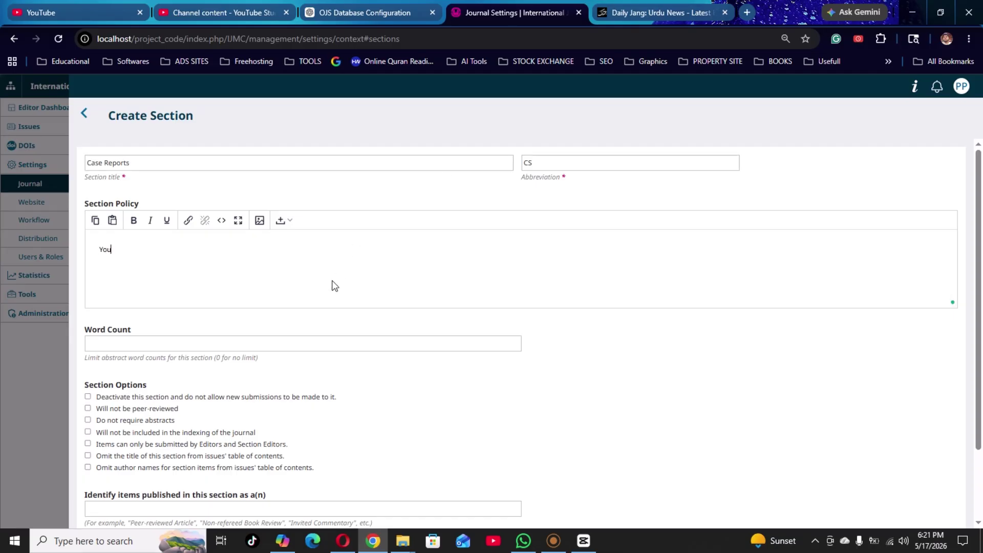
type(" will cnly submitted the case reports")
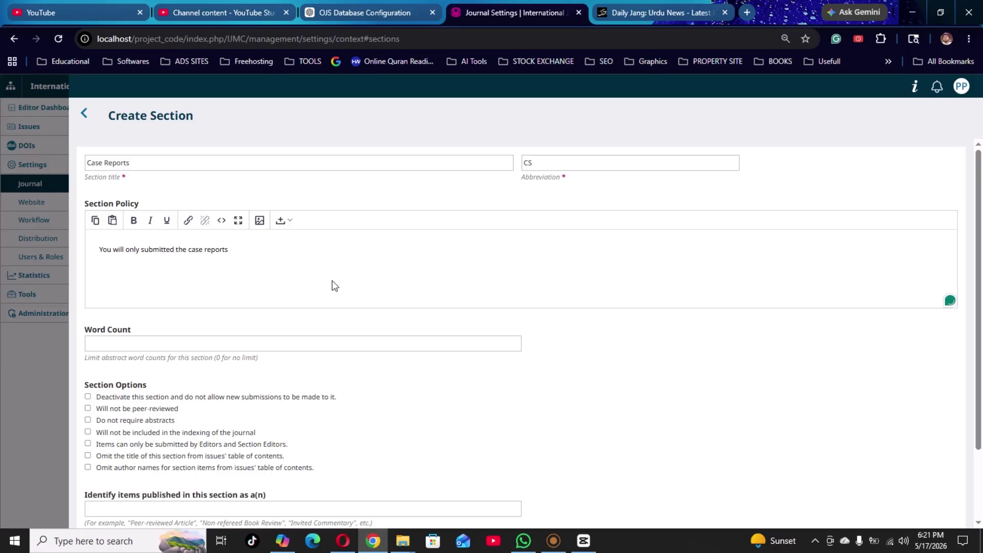
type(" r")
type(" which is reported in the")
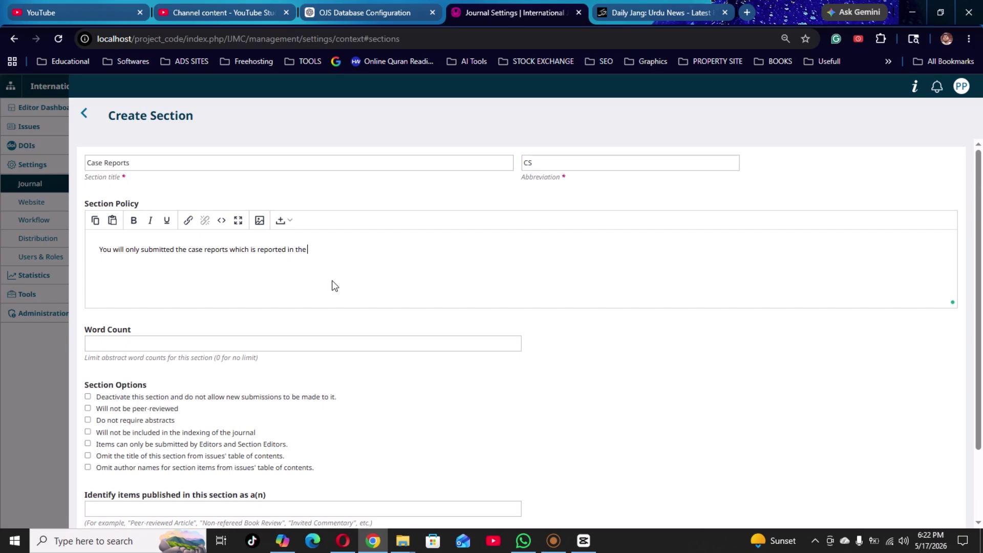
type(" Goverm")
type("ment hospital On")
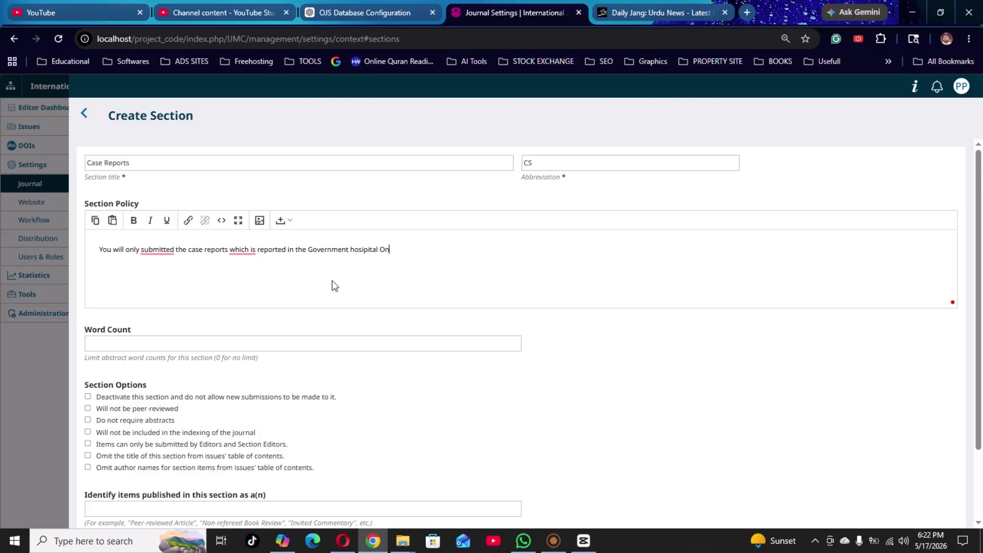
key("BackSpace")
key("BackSpace")
type("only")
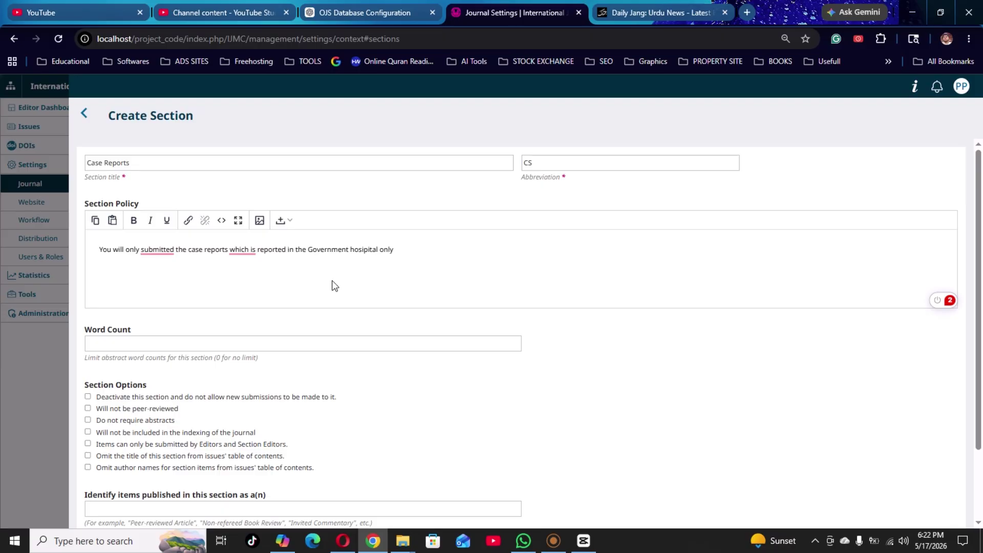
Set a 4000-word abstract limit, exclude it from indexing, and save Case Reports.
left_click(275, 341)
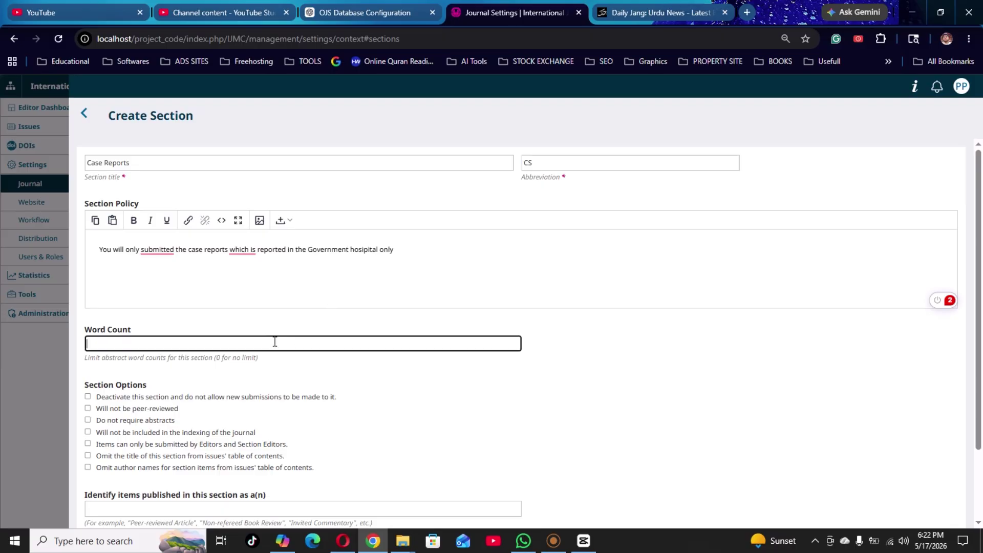
type("4000")
key("Tab")
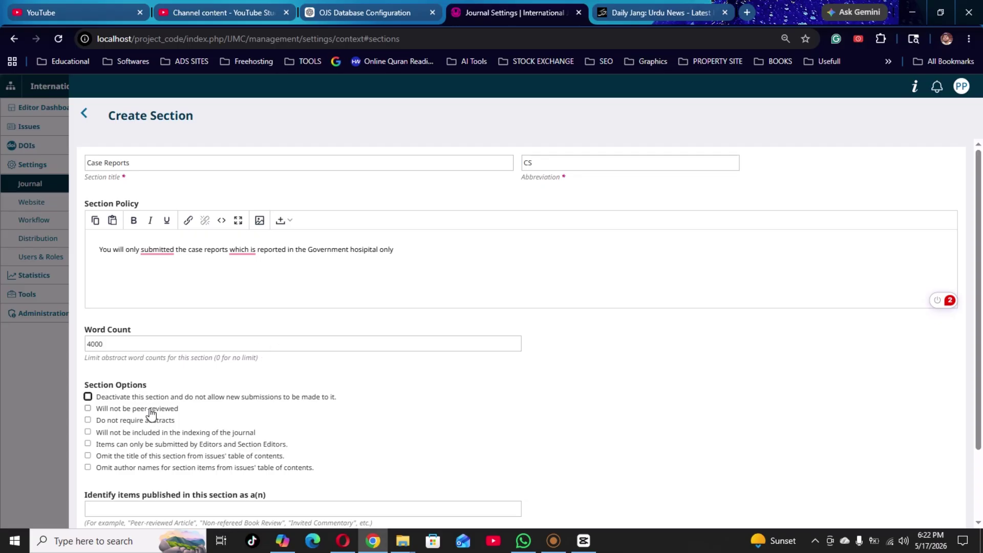
left_click(146, 433)
scroll(369, 450, "down", 3)
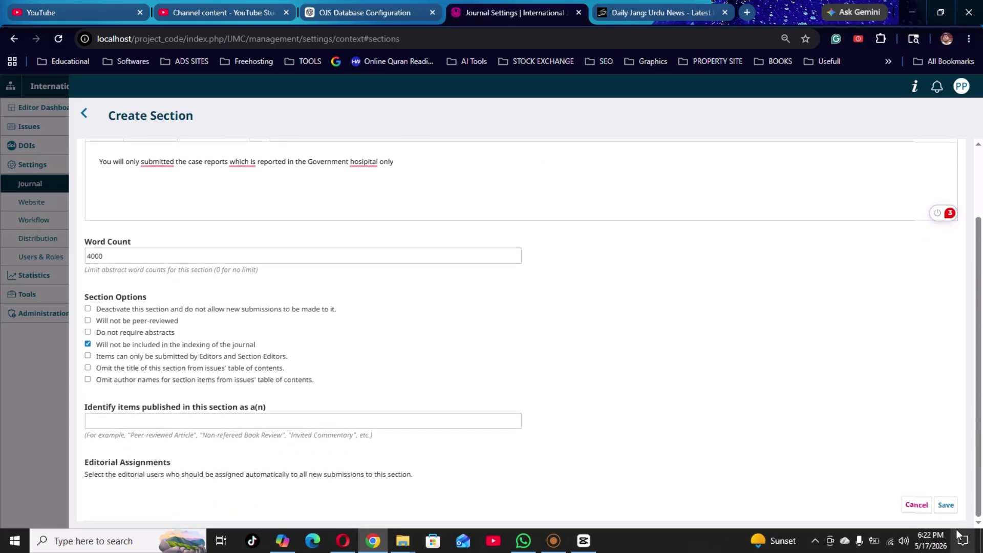
left_click(946, 505)
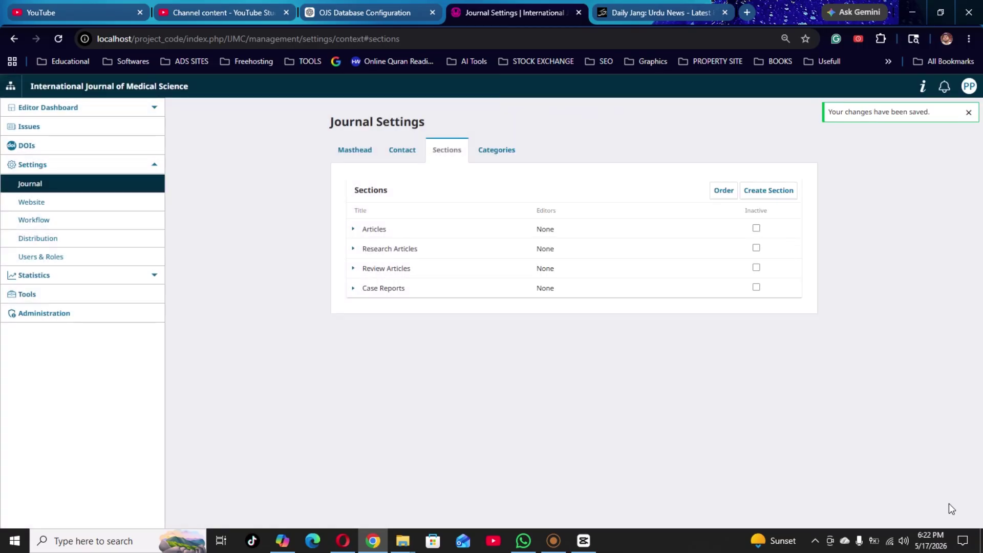
Return to the site index at localhost/project_code/index.php and open the International Journal of Computer Sciences.
left_click(11, 87)
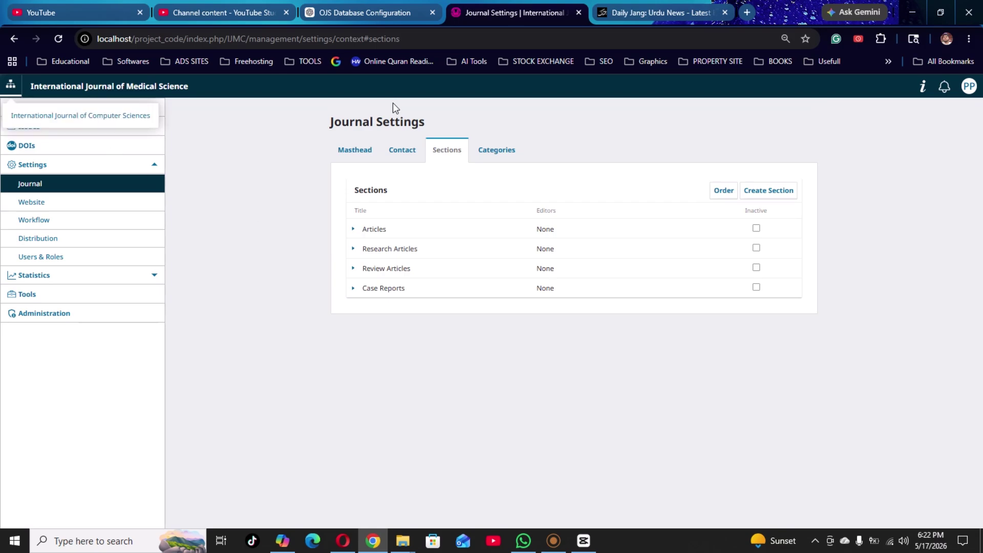
left_click(20, 39)
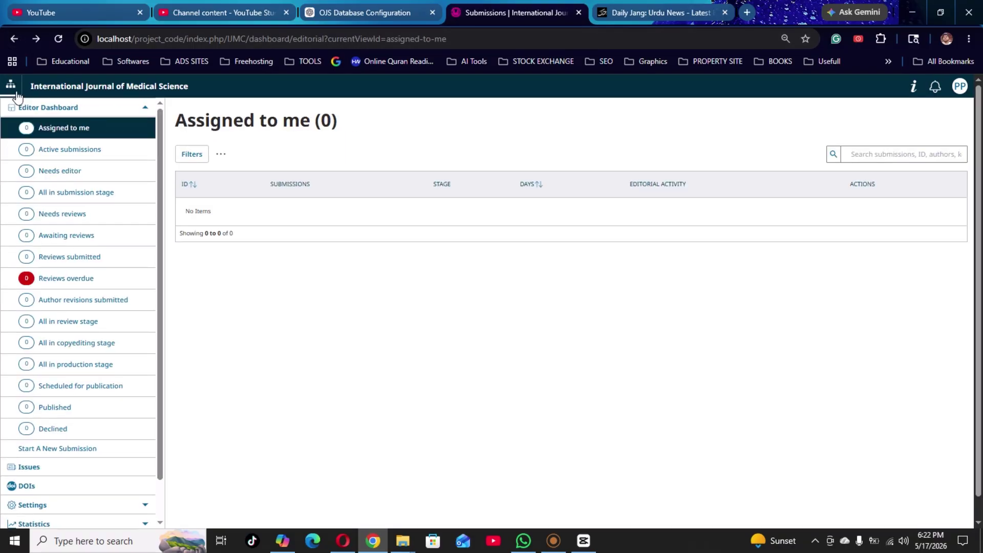
left_click(10, 86)
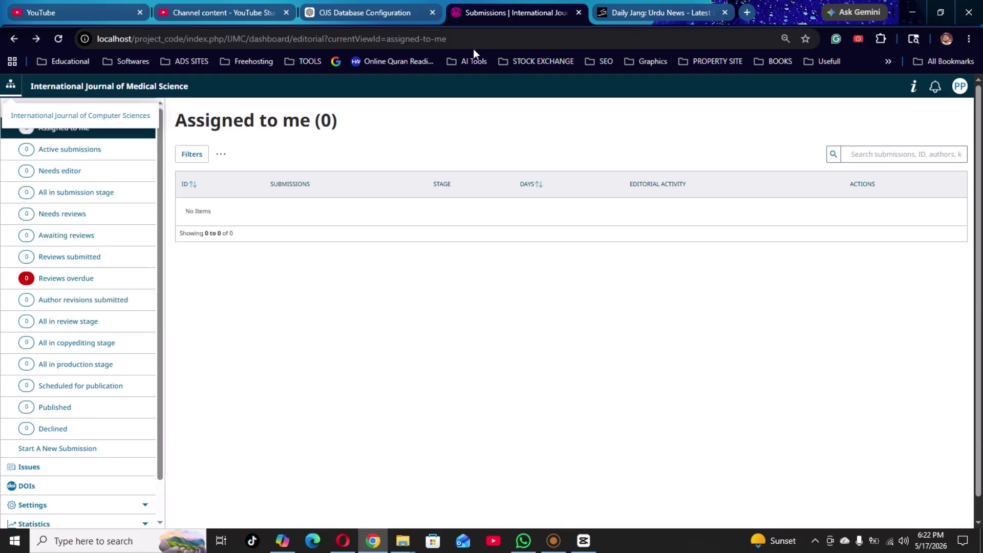
left_click(504, 34)
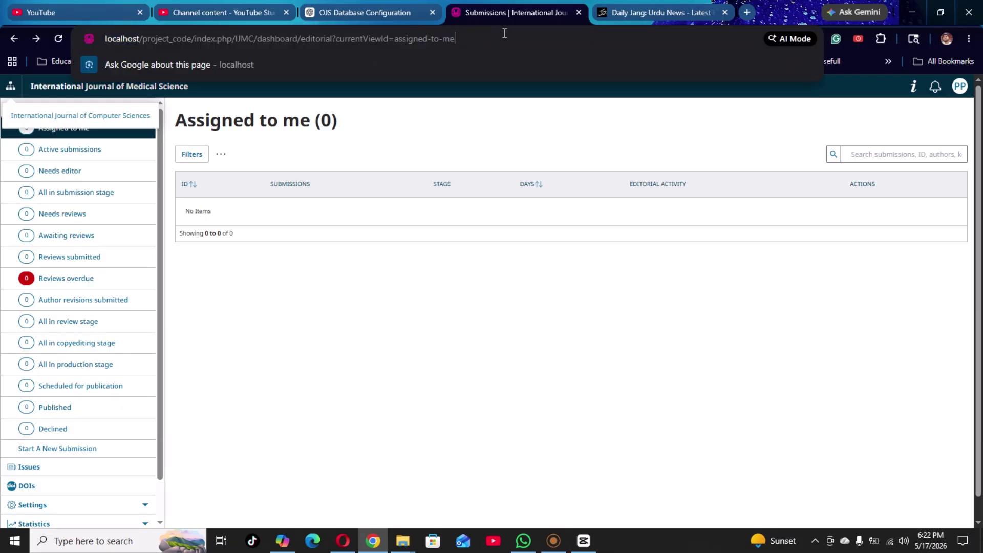
key("BackSpace")
key("BackSpace")
key("BackSpace")
key("BackSpace")
key("BackSpace")
key("BackSpace")
key("BackSpace")
key("BackSpace")
key("BackSpace")
key("BackSpace")
key("BackSpace")
key("BackSpace")
key("BackSpace")
key("BackSpace")
key("BackSpace")
key("BackSpace")
key("BackSpace")
key("BackSpace")
key("BackSpace")
key("BackSpace")
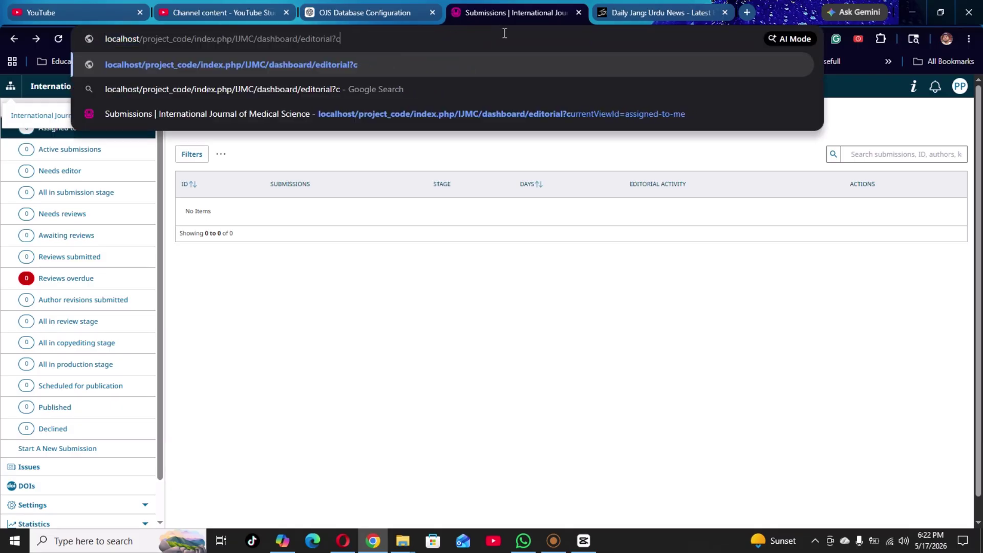
key("BackSpace")
key("BackSpace")
key("BackSpace")
key("BackSpace")
key("BackSpace")
key("BackSpace")
key("BackSpace")
key("BackSpace")
key("BackSpace")
key("BackSpace")
key("BackSpace")
key("BackSpace")
key("BackSpace")
key("BackSpace")
key("BackSpace")
key("BackSpace")
key("BackSpace")
key("BackSpace")
key("BackSpace")
key("BackSpace")
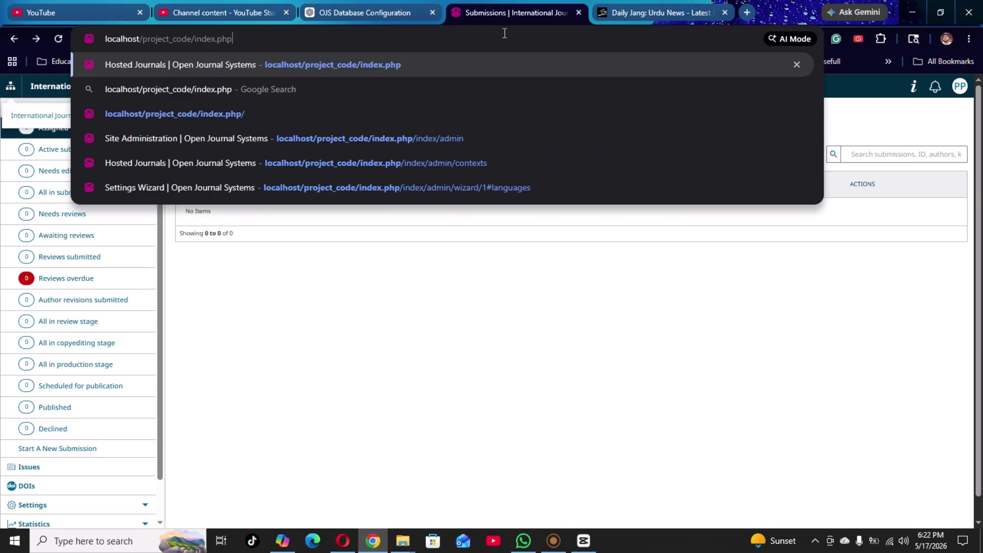
key("Return")
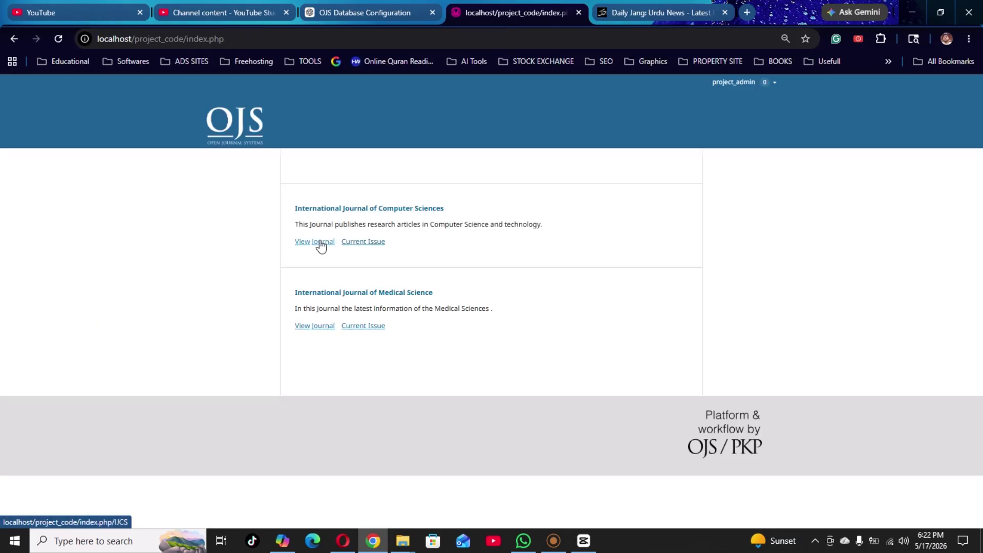
left_click(332, 212)
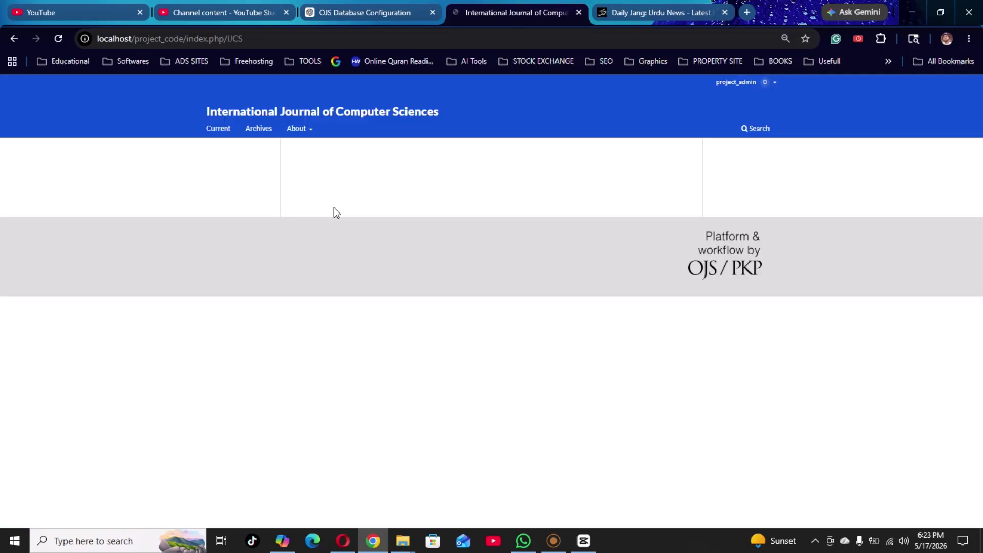
Go to the Computer Sciences dashboard and open its Settings > Journal page.
left_click(749, 83)
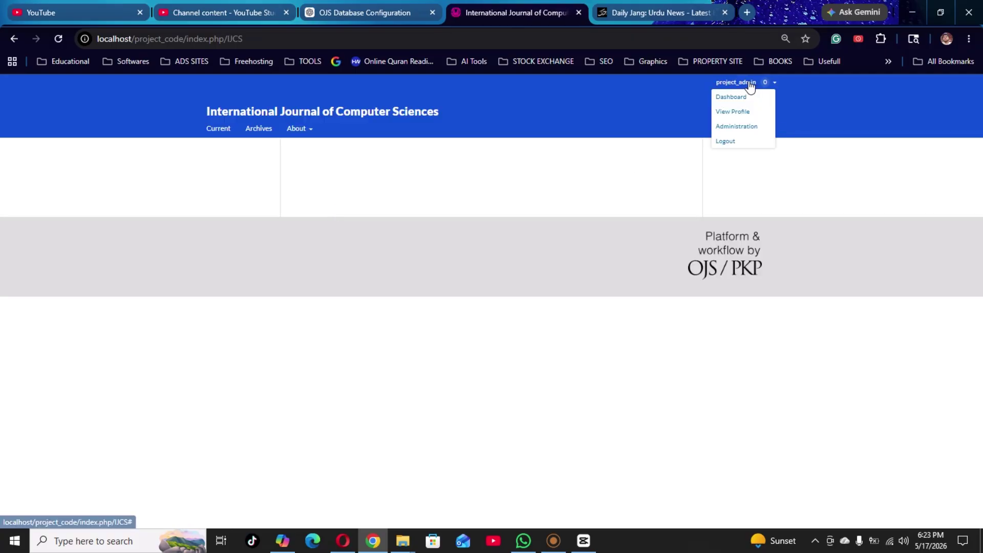
left_click(744, 99)
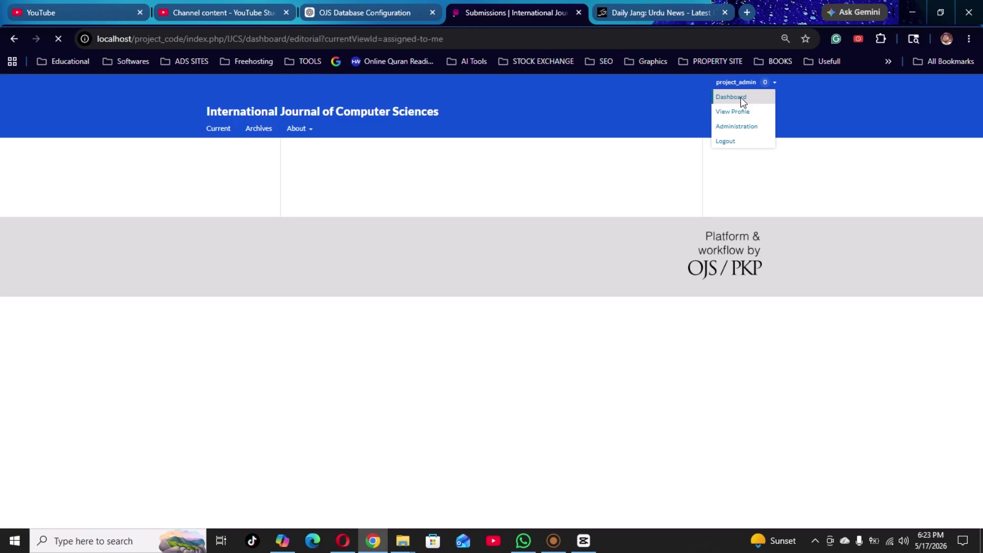
scroll(177, 404, "down", 1)
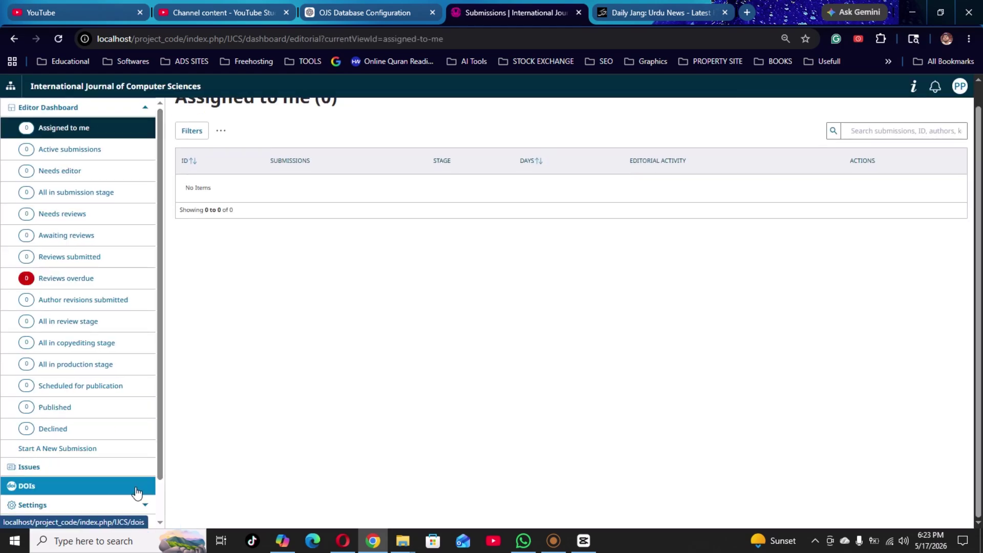
scroll(133, 481, "down", 1)
left_click(108, 462)
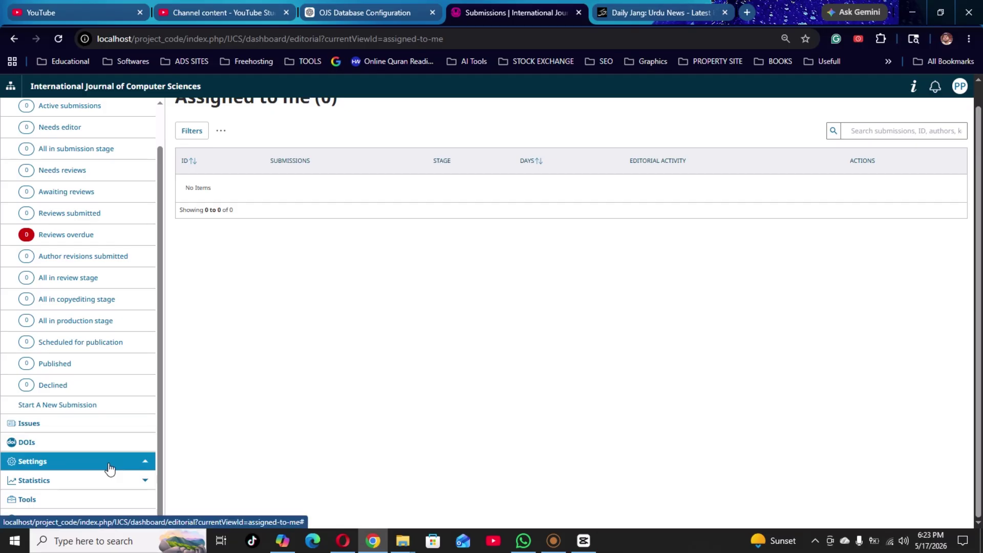
left_click(98, 480)
scroll(97, 481, "down", 1)
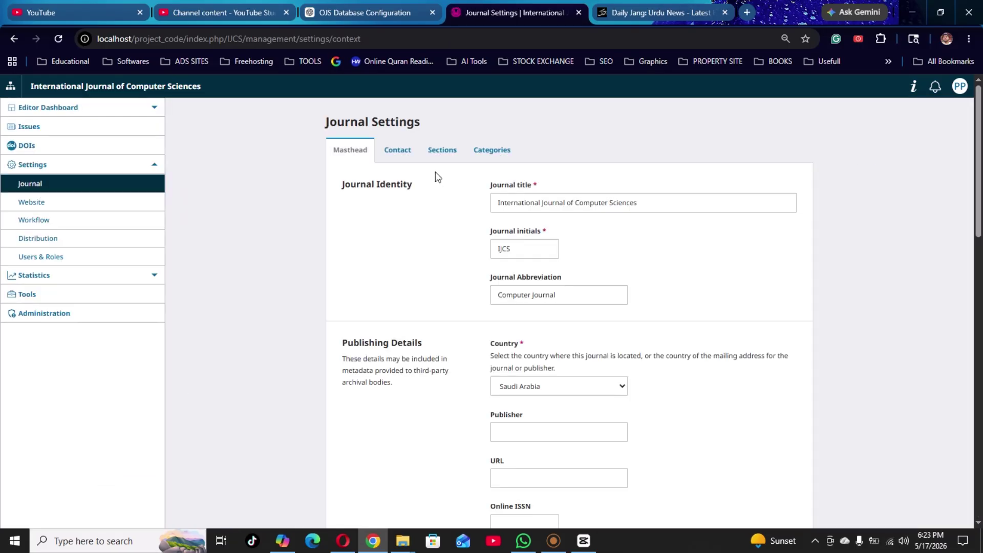
Show the Sections tab, listing Articles and Research Article without editors.
left_click(444, 151)
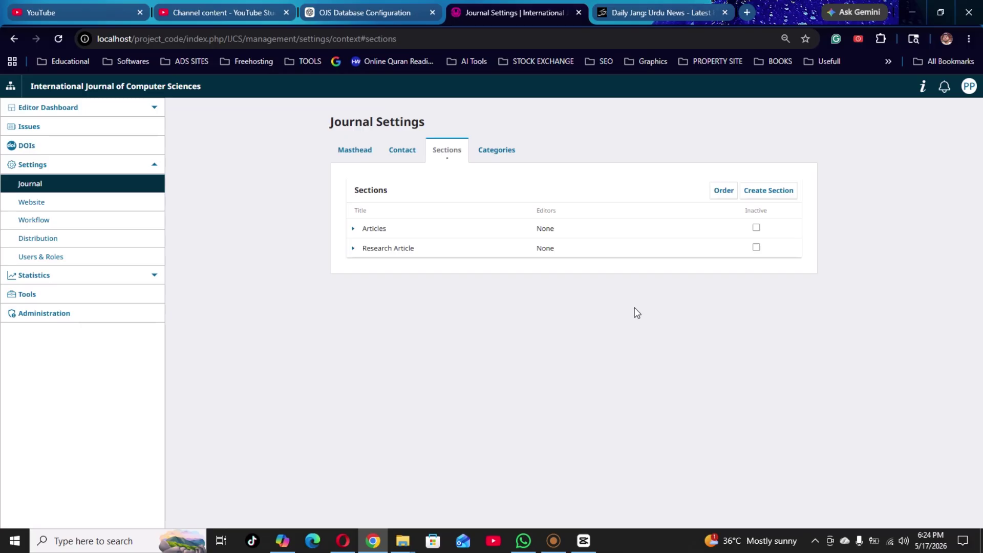
left_click(553, 540)
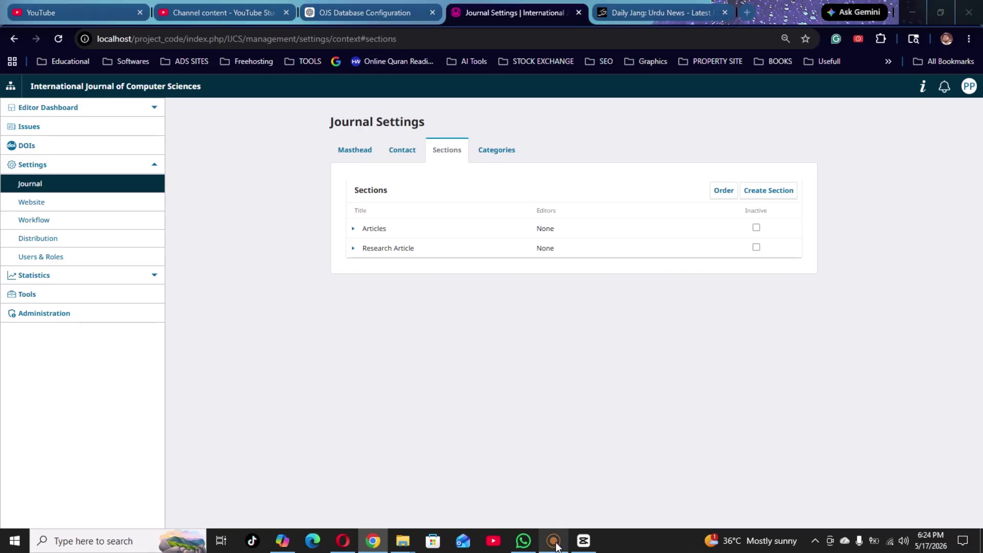